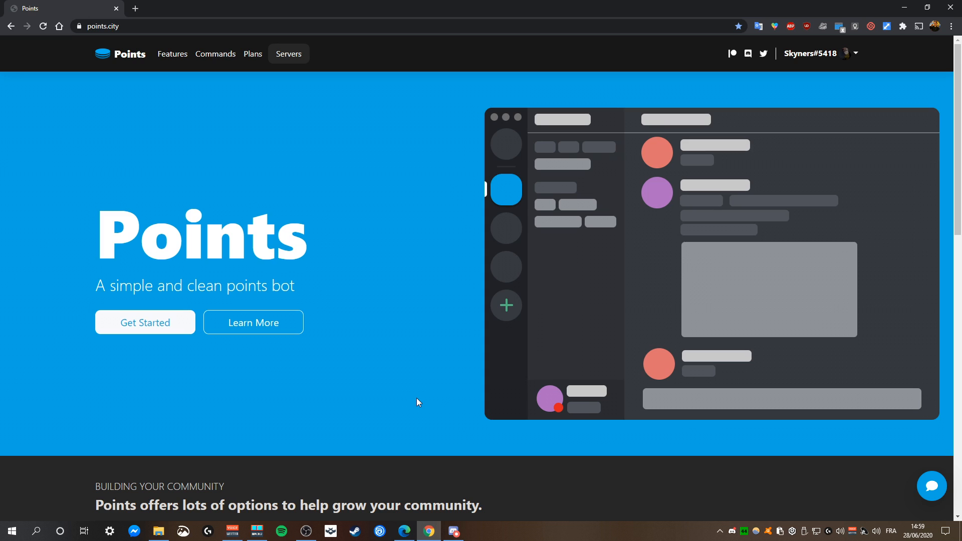
Open the Plop Tester server from the account's list of servers on the Points website
scroll(417, 399, down, 9)
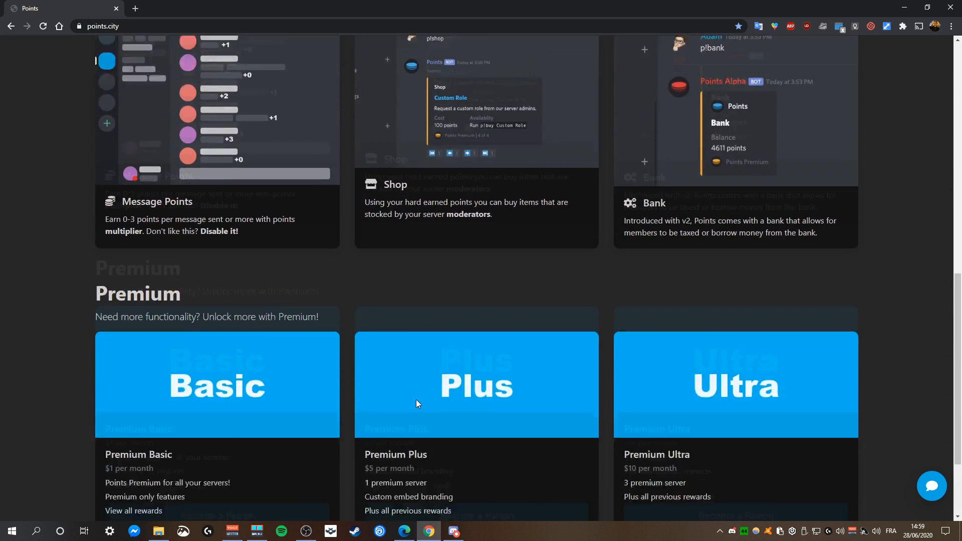
scroll(416, 404, down, 5)
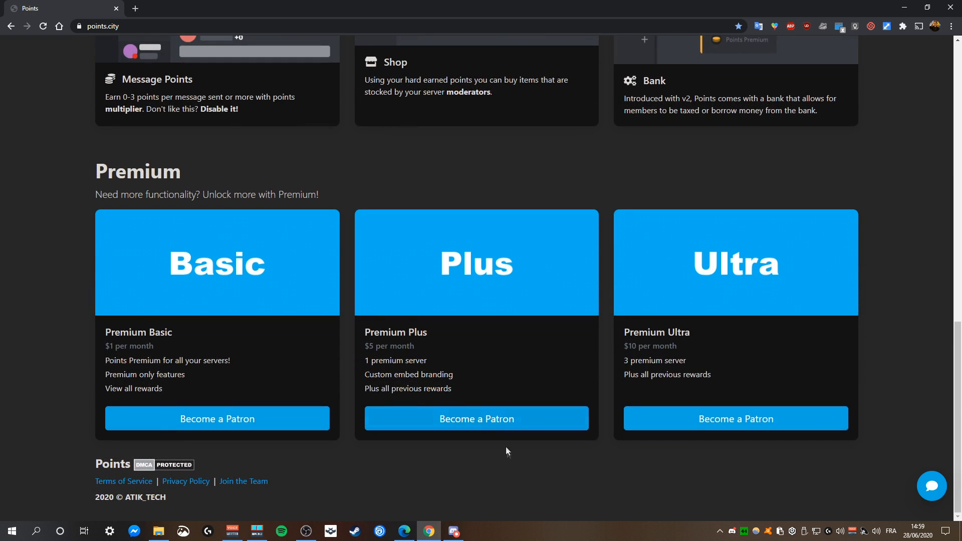
scroll(556, 509, up, 14)
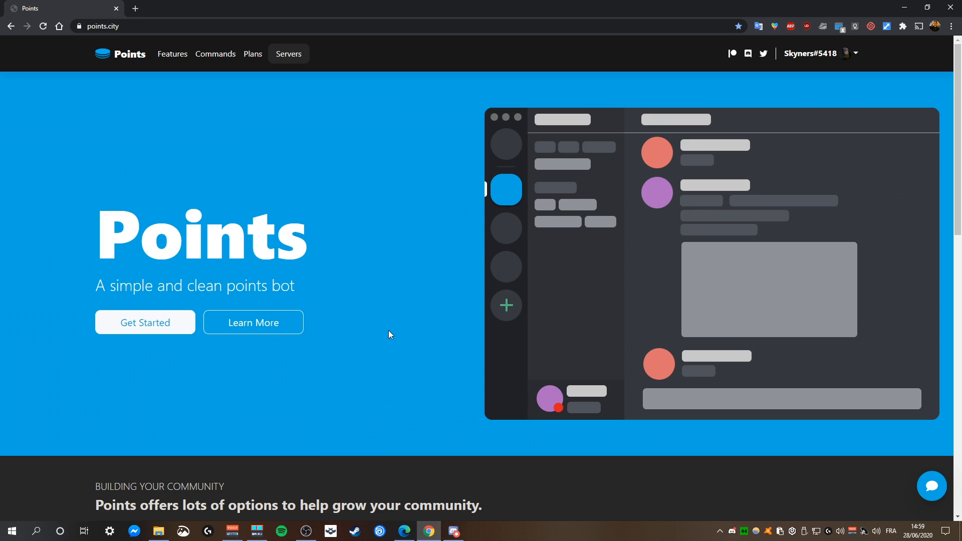
click(821, 56)
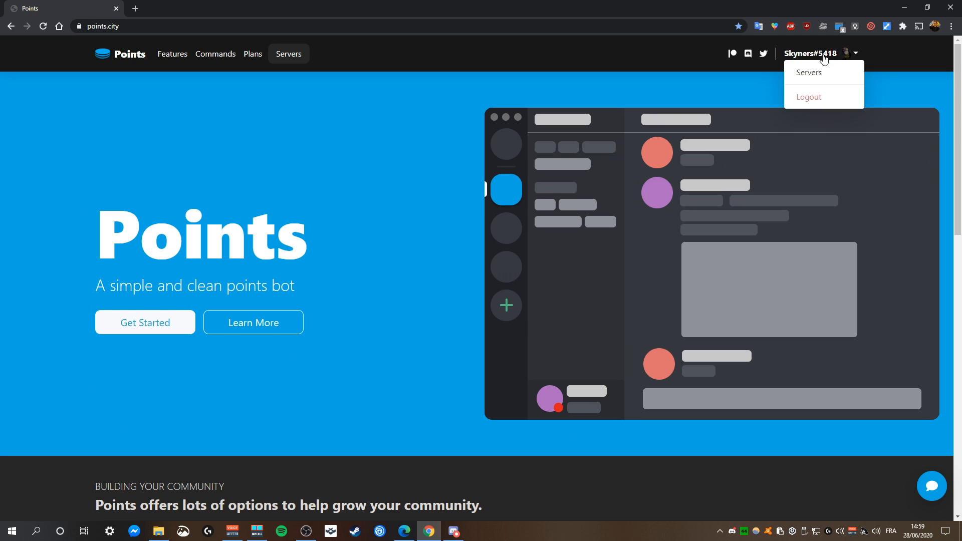
click(818, 76)
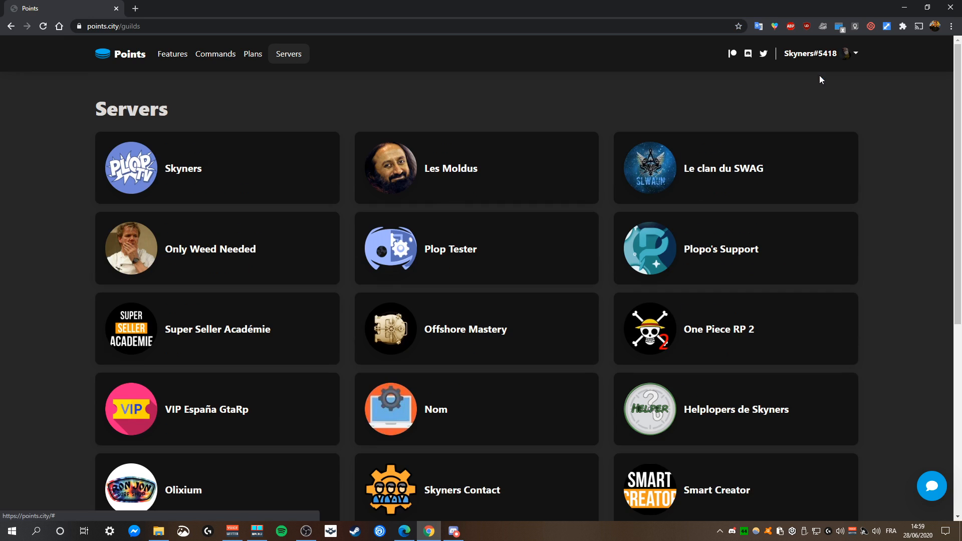
click(508, 250)
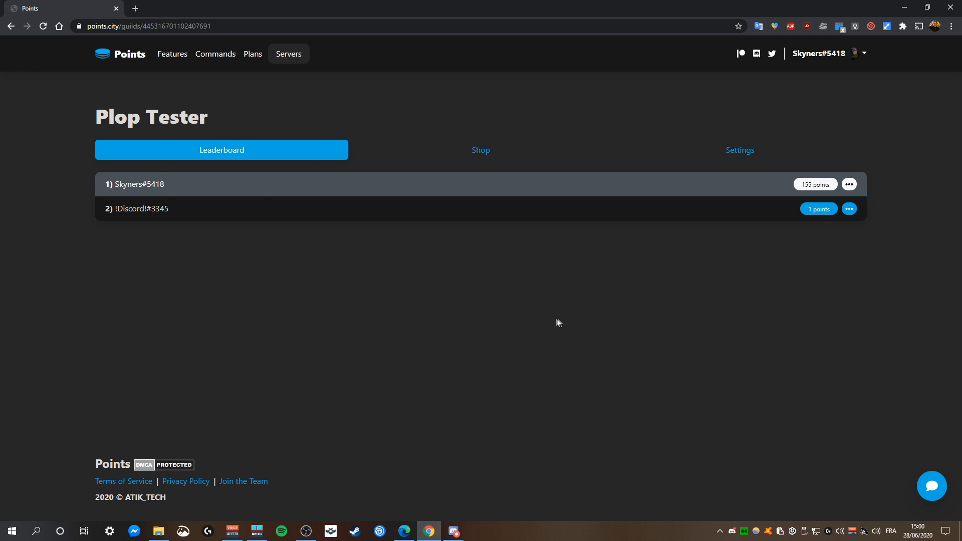
View the Plop Tester server's shop and open the System section of its settings
click(503, 156)
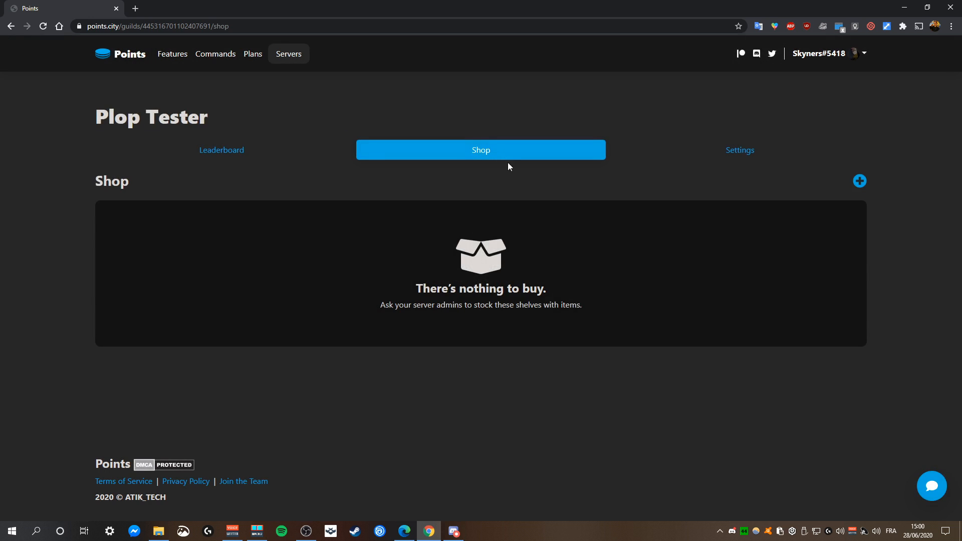
click(762, 152)
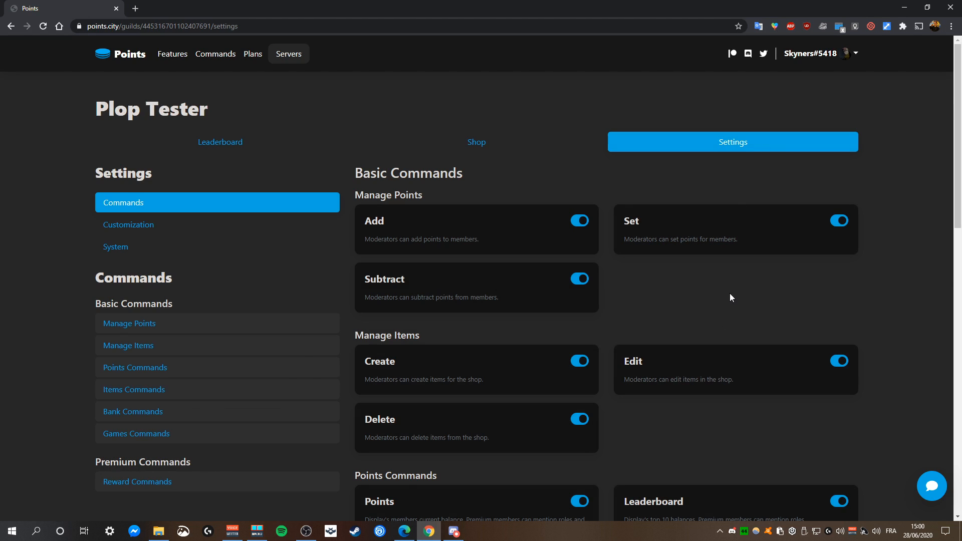
click(128, 250)
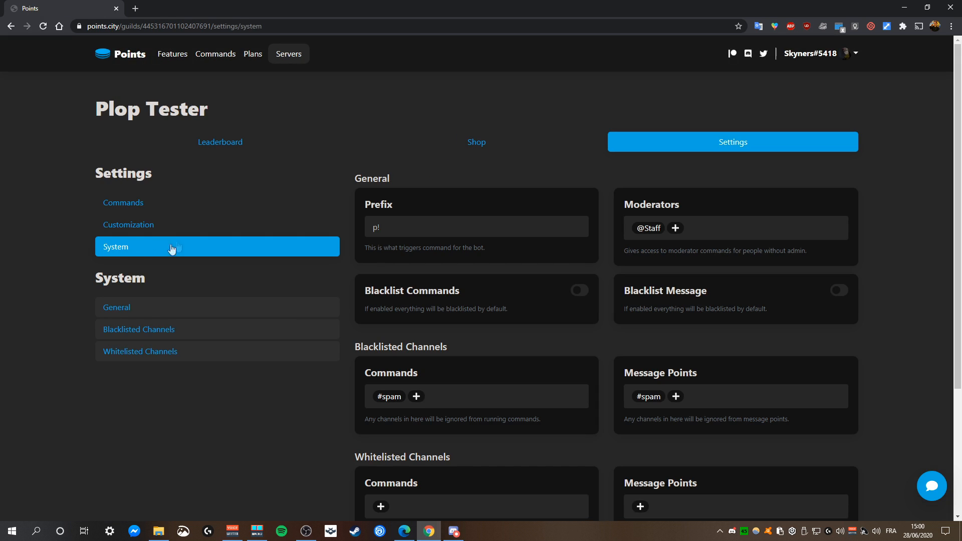
click(642, 232)
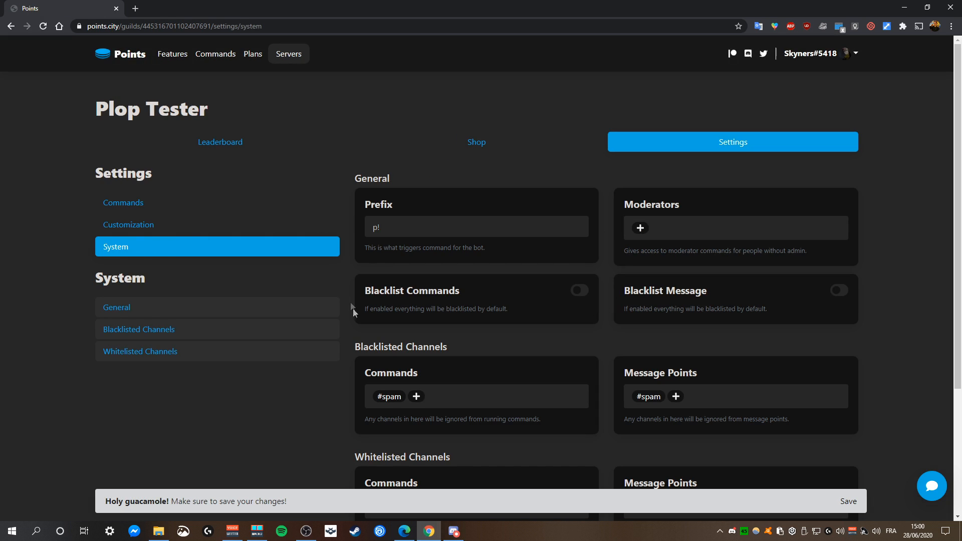
click(389, 396)
click(651, 397)
scroll(657, 400, down, 3)
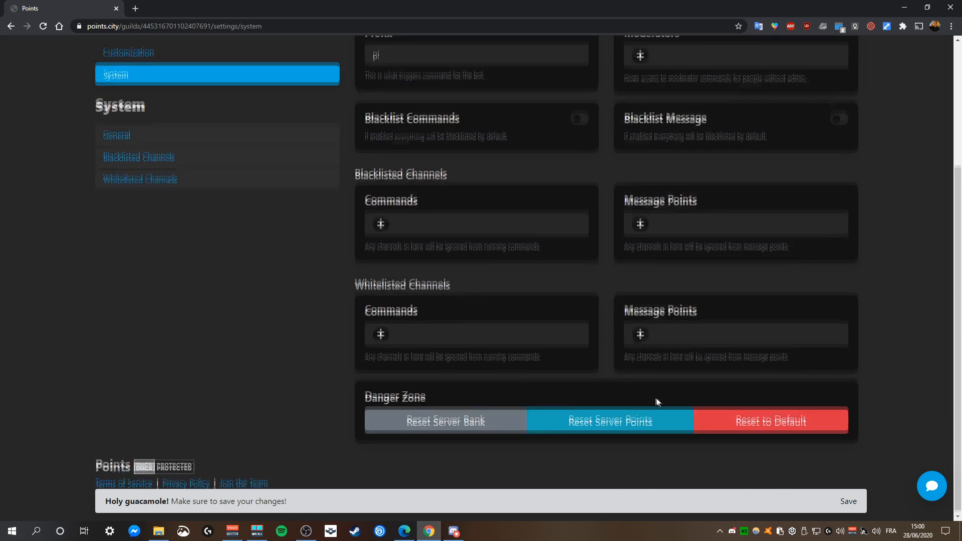
scroll(436, 341, up, 3)
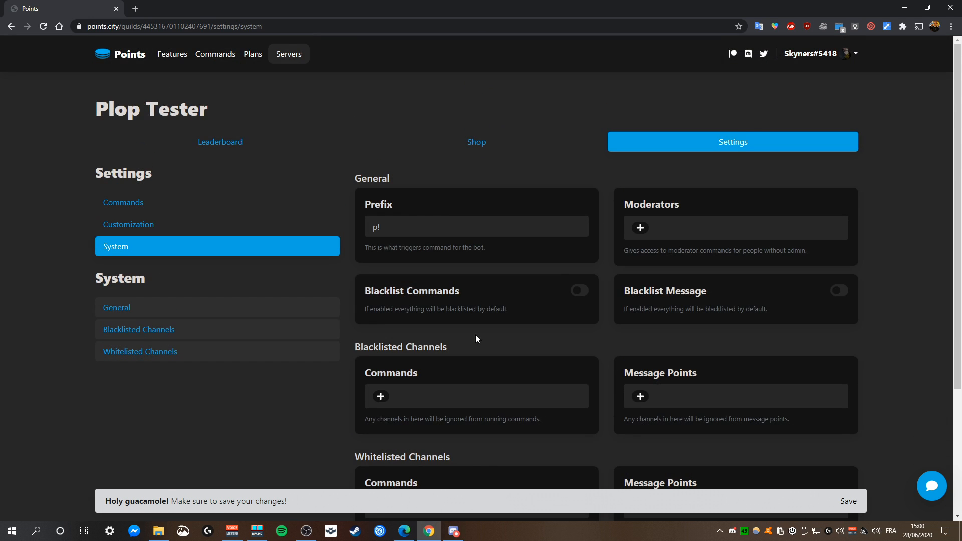
drag(419, 228, 342, 234)
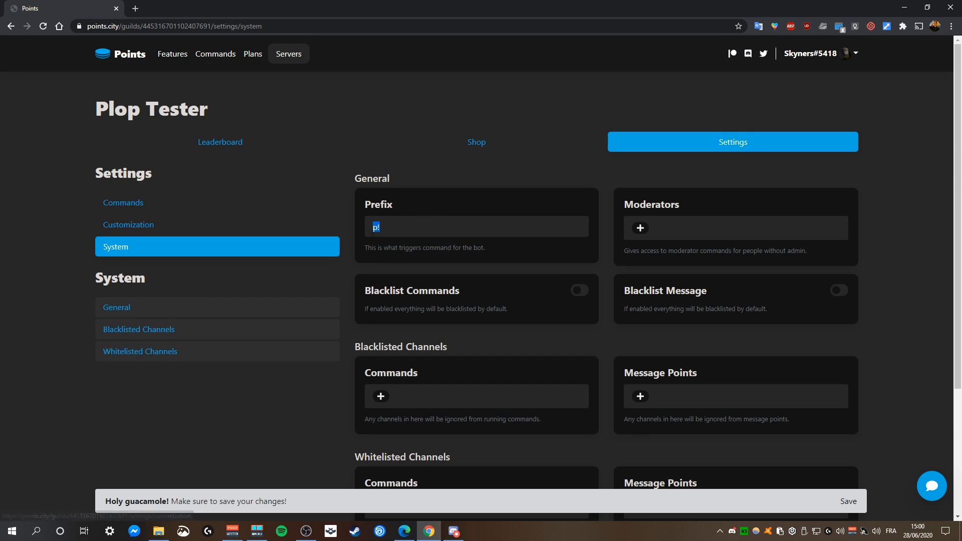
click(397, 230)
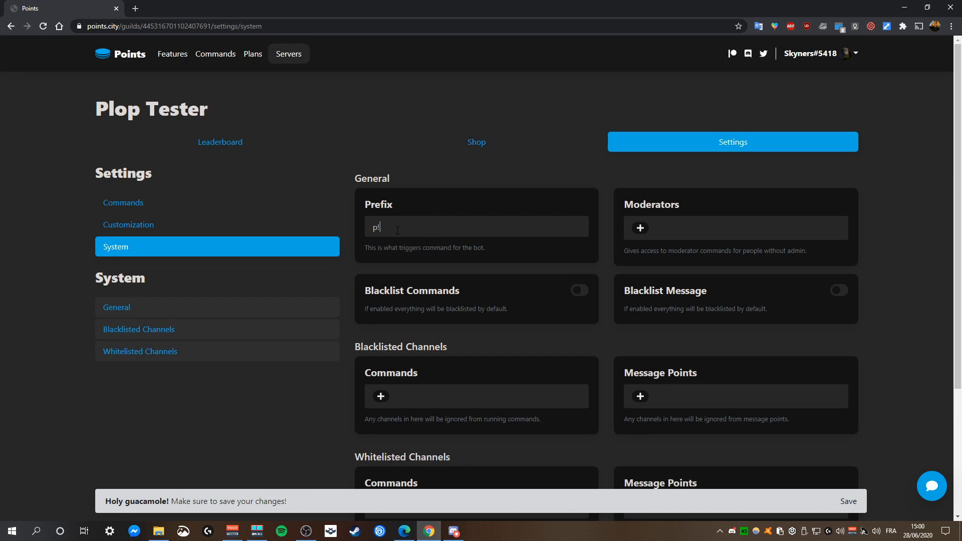
click(640, 229)
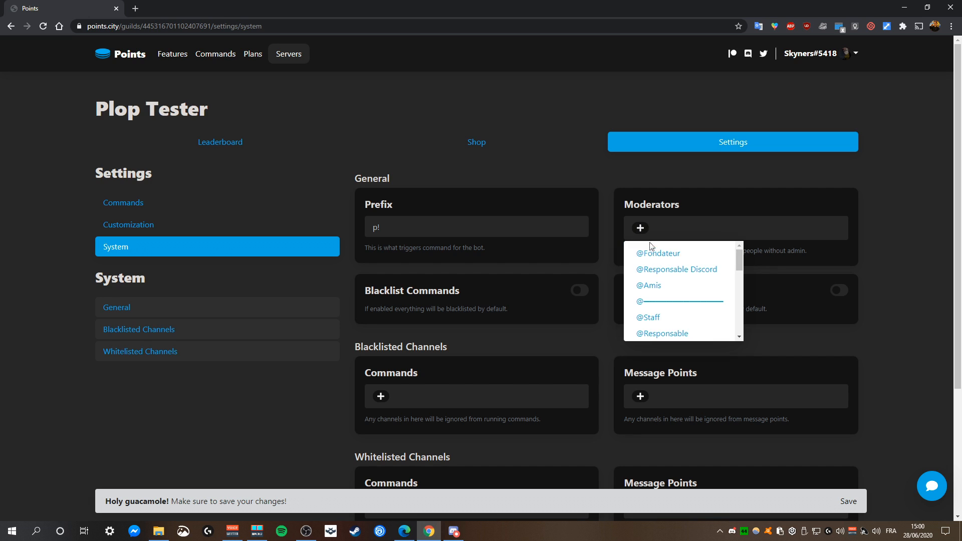
click(665, 318)
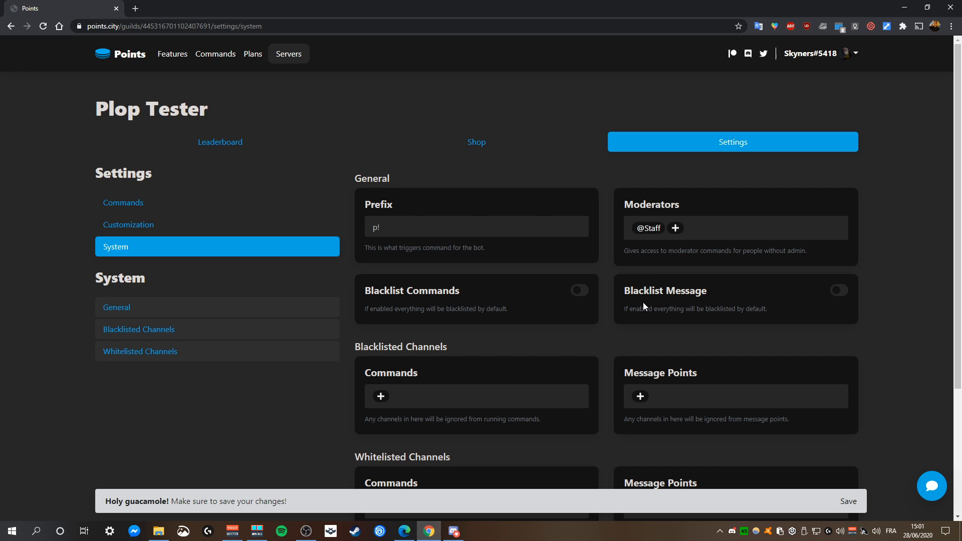
Turn on Blacklist Commands so that commands are blacklisted by default
drag(460, 291, 405, 291)
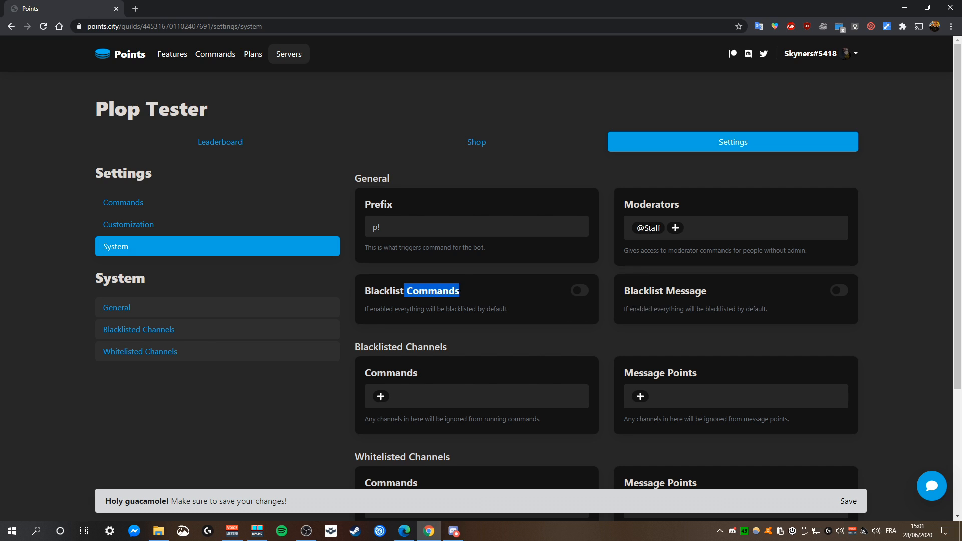
click(440, 294)
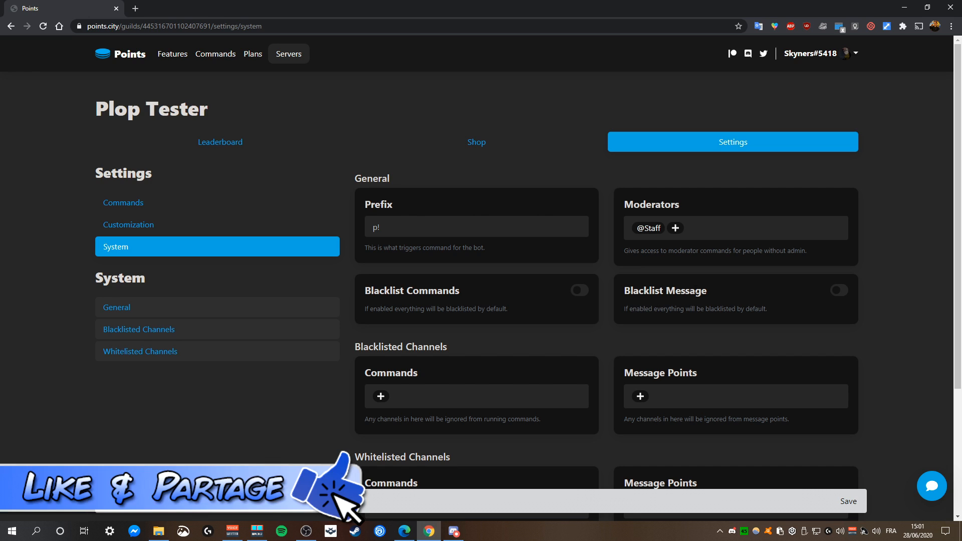
drag(672, 291, 706, 291)
click(702, 291)
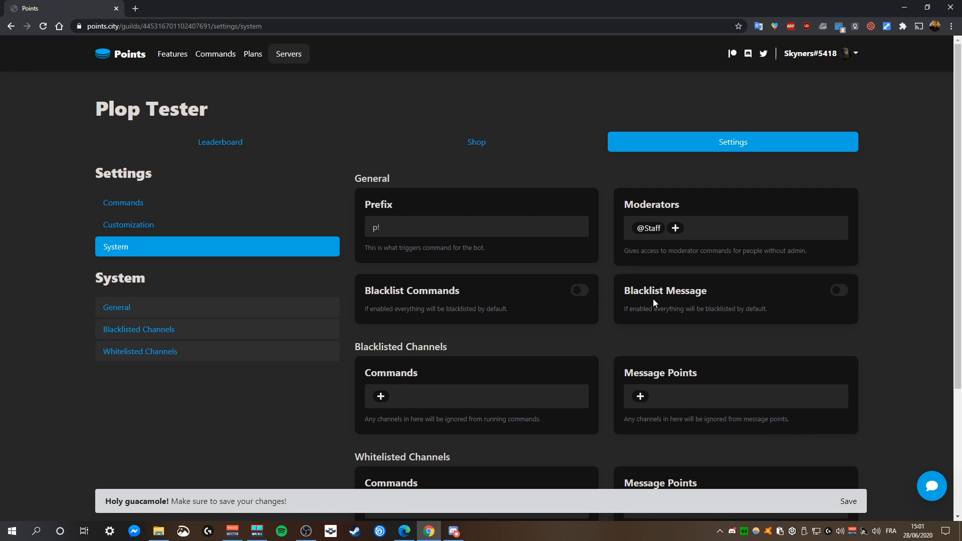
scroll(654, 299, down, 2)
scroll(662, 299, up, 2)
scroll(663, 299, down, 2)
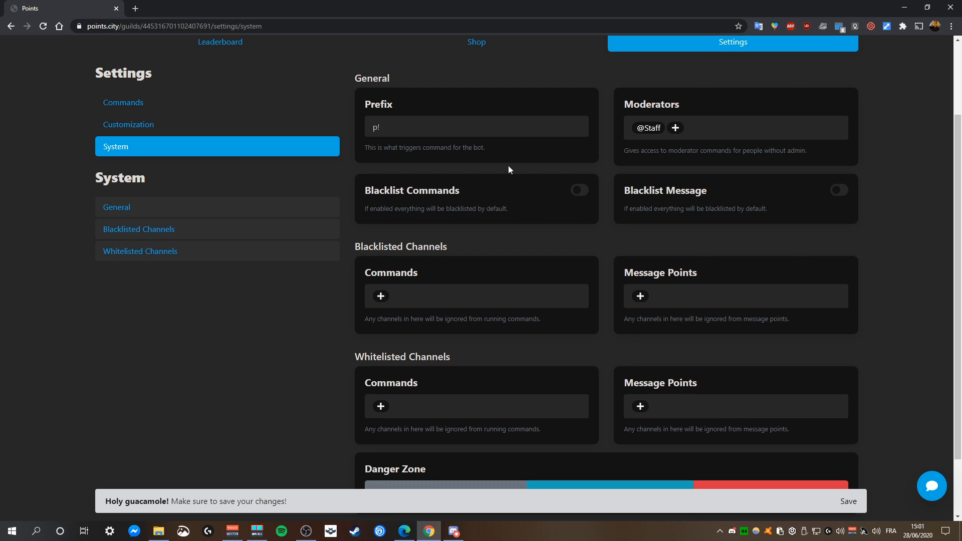
scroll(575, 196, down, 1)
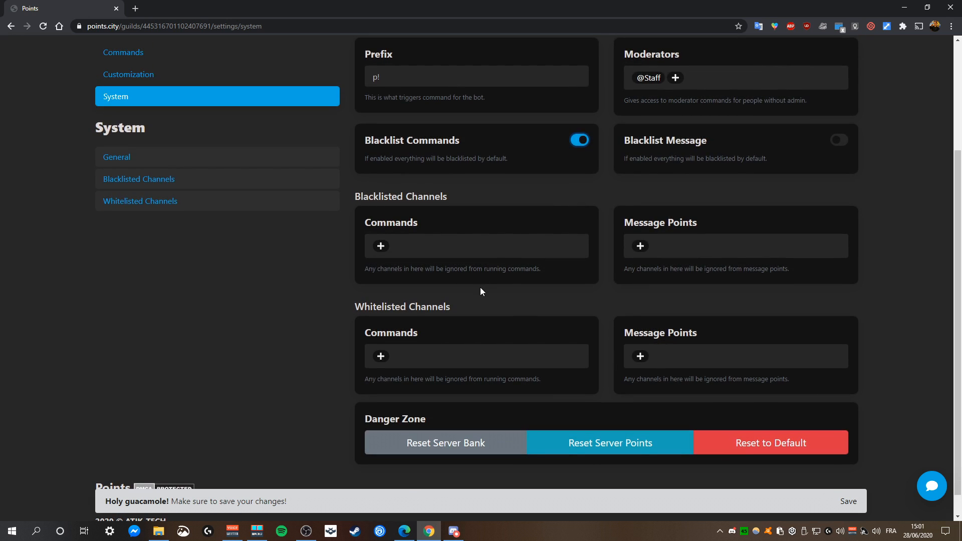
Add the #test channel to the whitelisted channels for commands
click(381, 356)
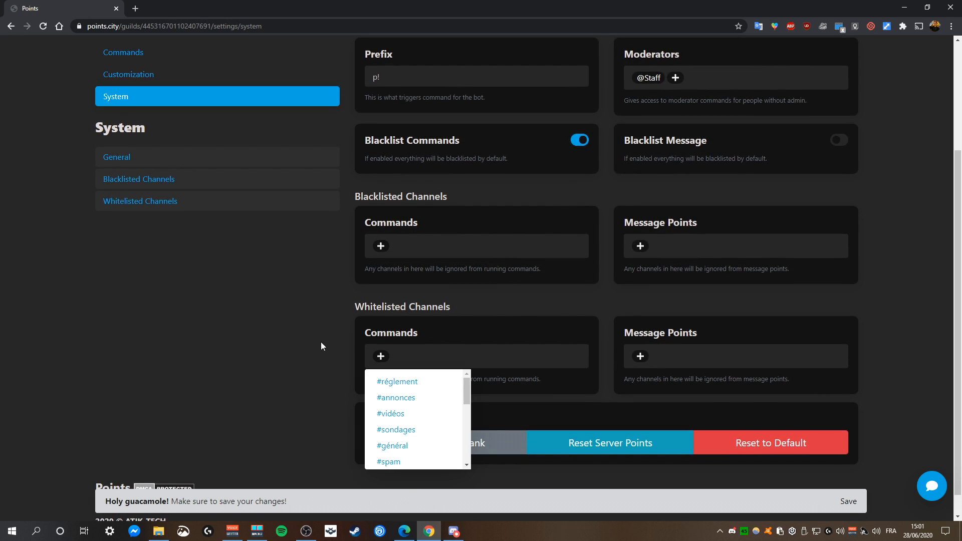
scroll(419, 383, down, 6)
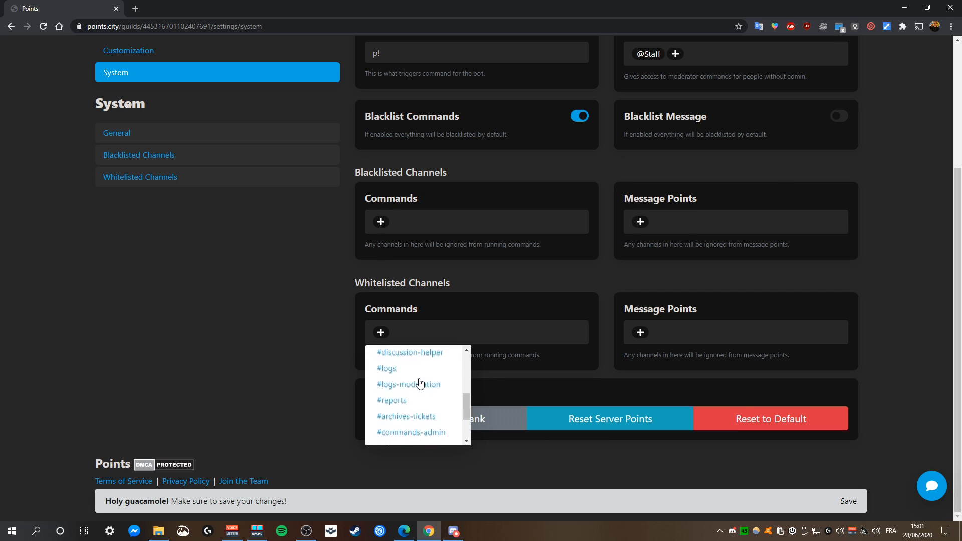
scroll(420, 385, down, 1)
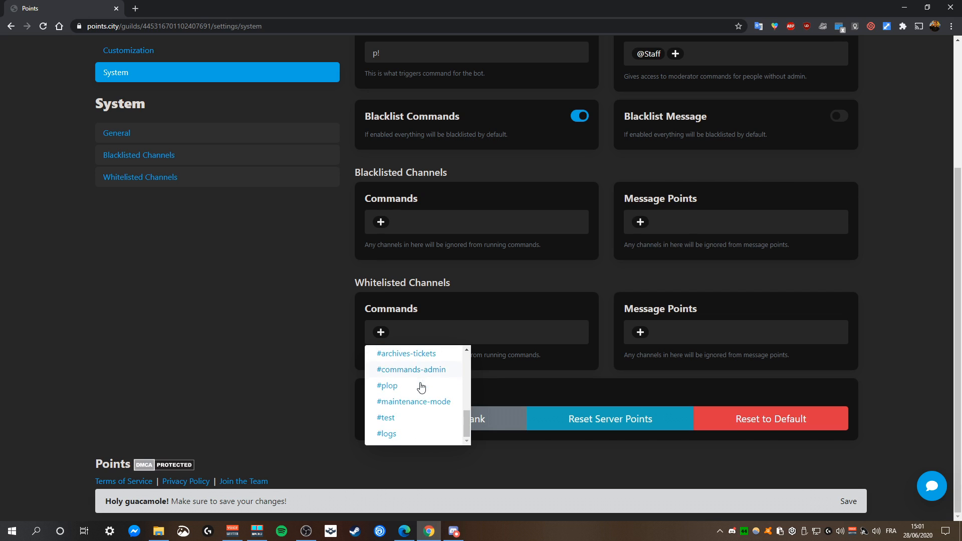
click(389, 418)
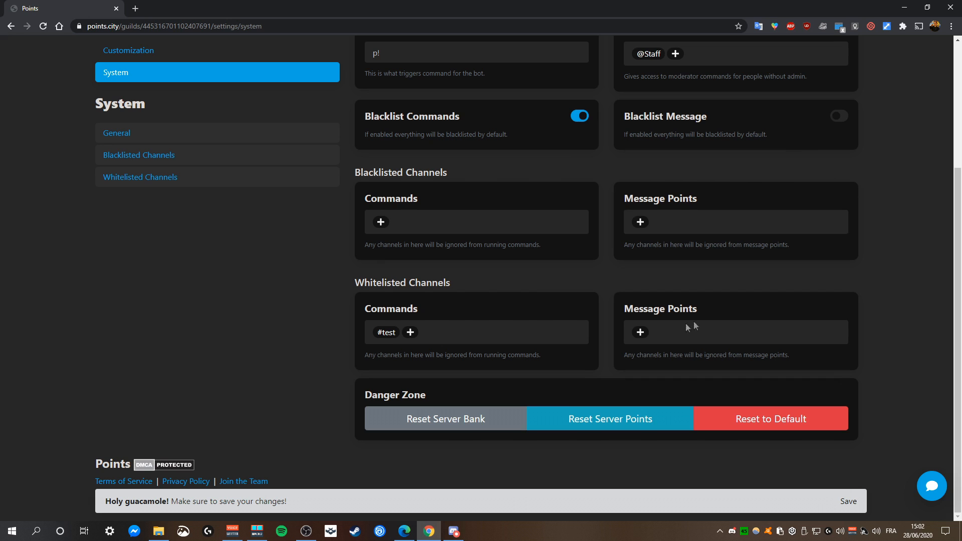
Turn off Blacklist Commands and add #spam to the blacklisted channels for commands
scroll(872, 317, up, 1)
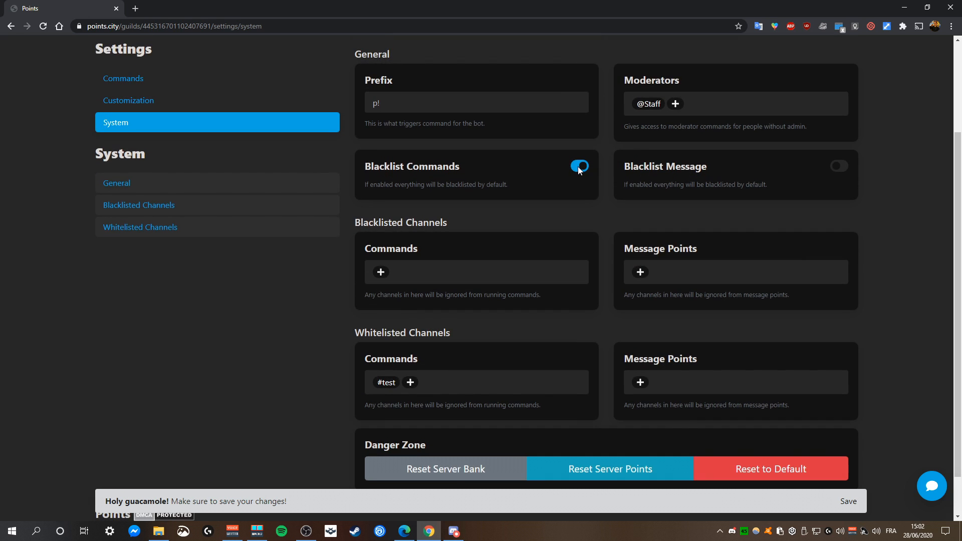
click(381, 273)
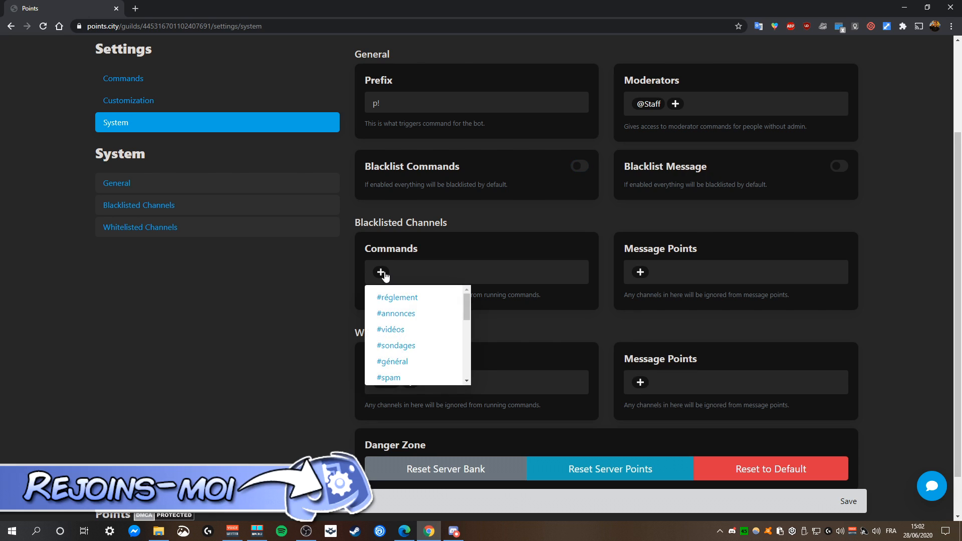
scroll(415, 359, down, 1)
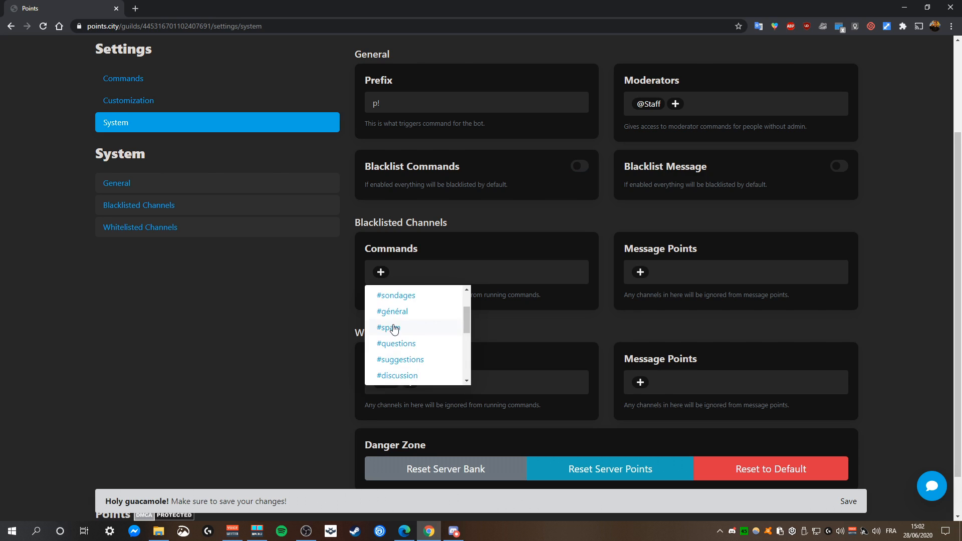
click(392, 327)
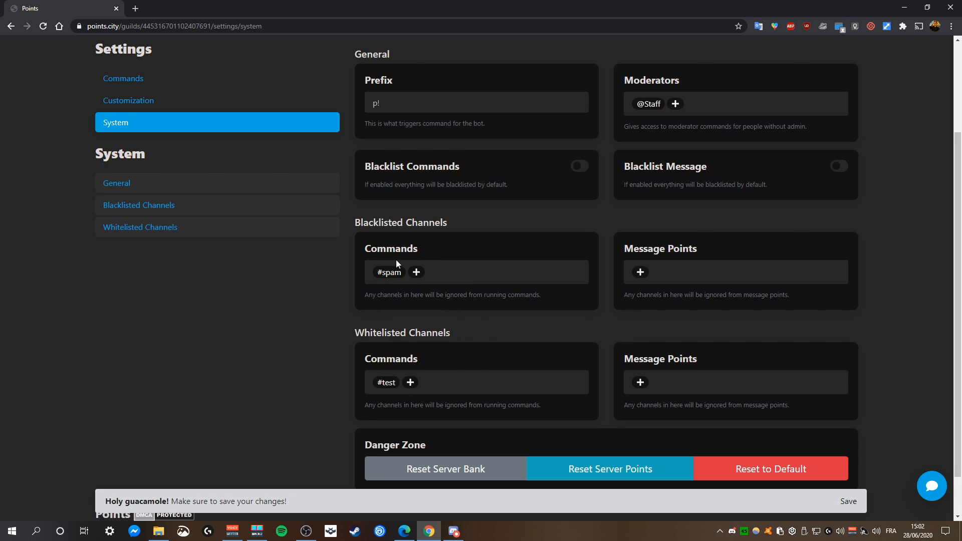
Add #spam to the blacklisted channels for message points and save the System settings
click(640, 272)
click(668, 379)
scroll(895, 442, down, 1)
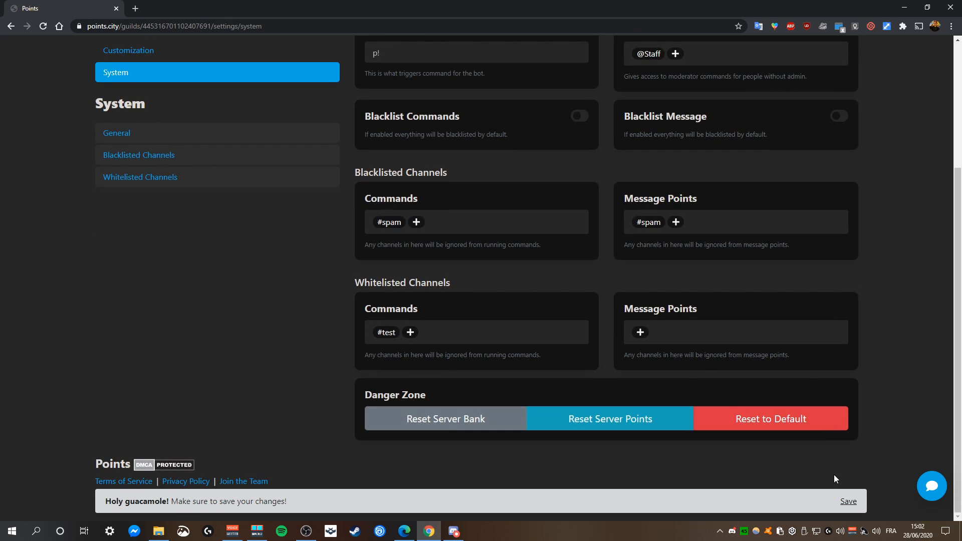
click(848, 502)
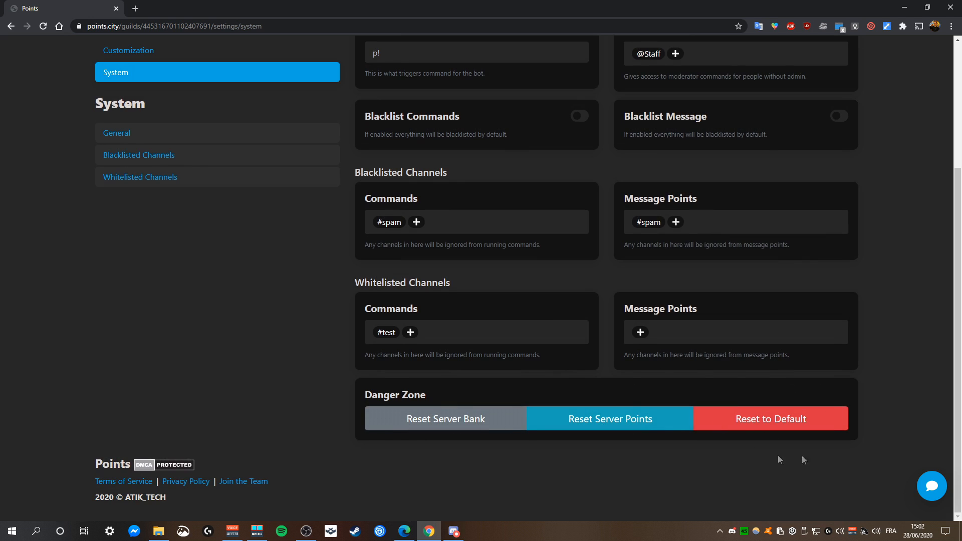
Set the refund rate to 80 percent in the server's Customization settings
scroll(827, 399, up, 2)
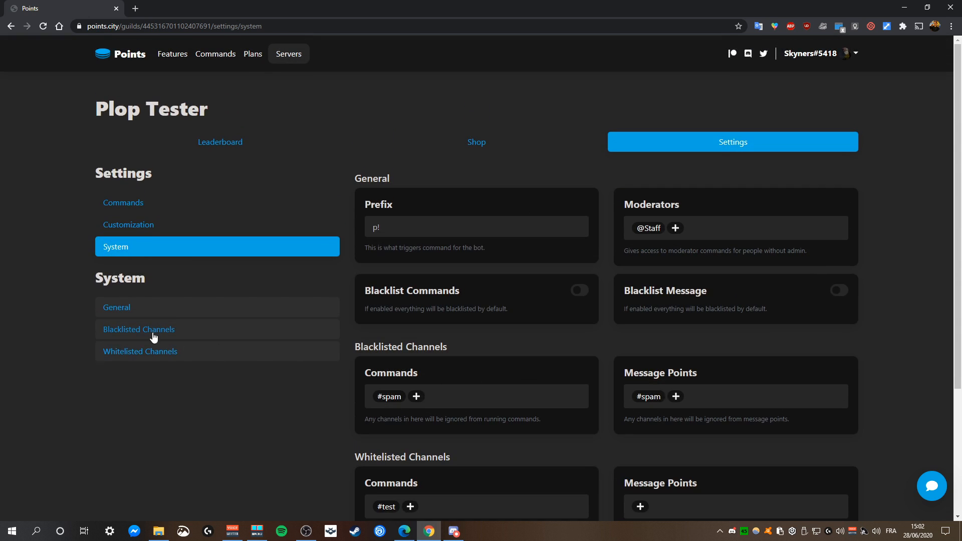
scroll(305, 441, down, 3)
scroll(311, 444, up, 3)
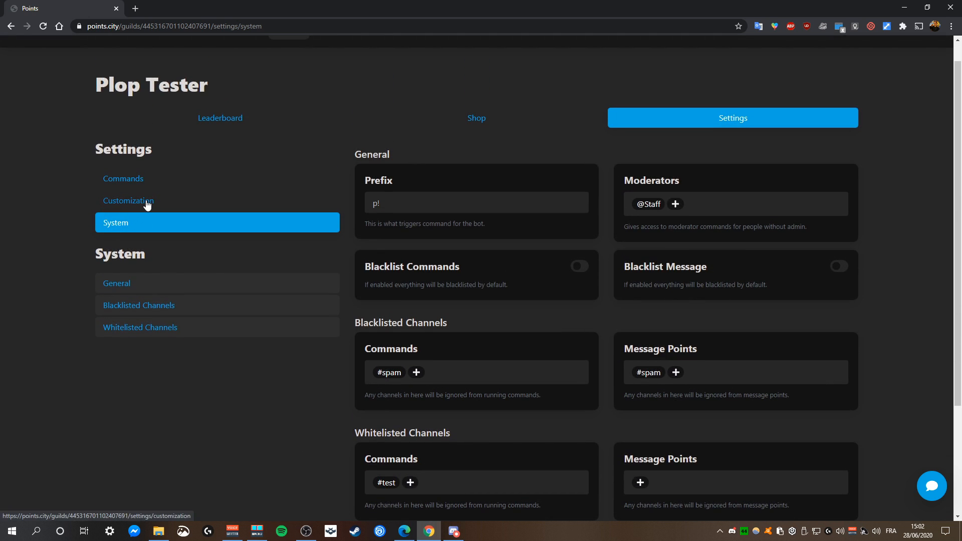
click(146, 204)
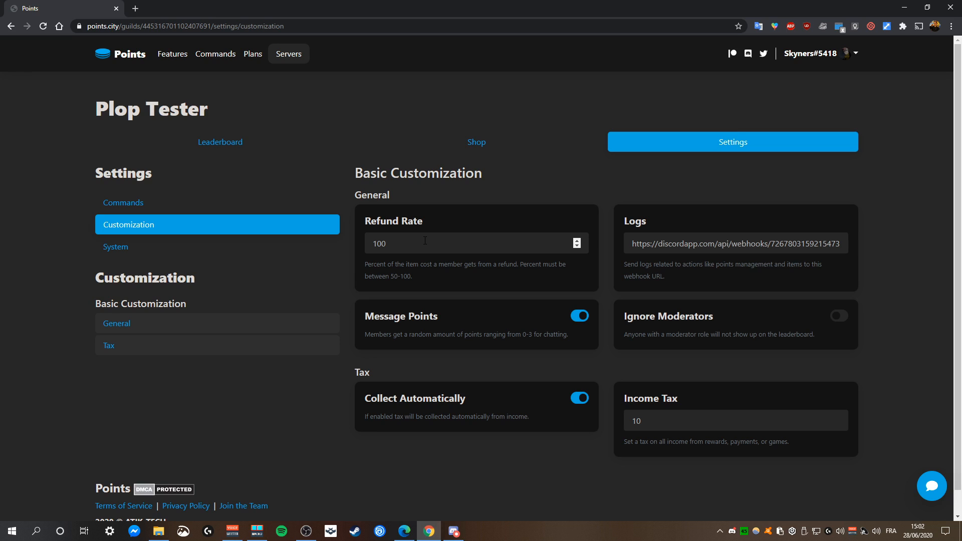
drag(425, 241, 379, 234)
click(397, 242)
drag(401, 243, 372, 241)
text(80)
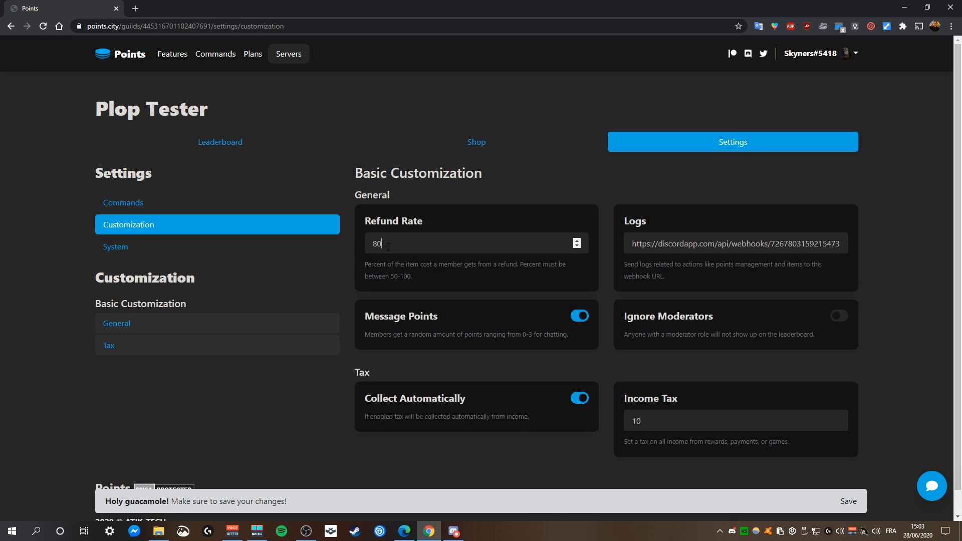
Set the refund rate to 100 percent and select the webhook URL in the Logs setting
click(407, 268)
drag(626, 244, 887, 263)
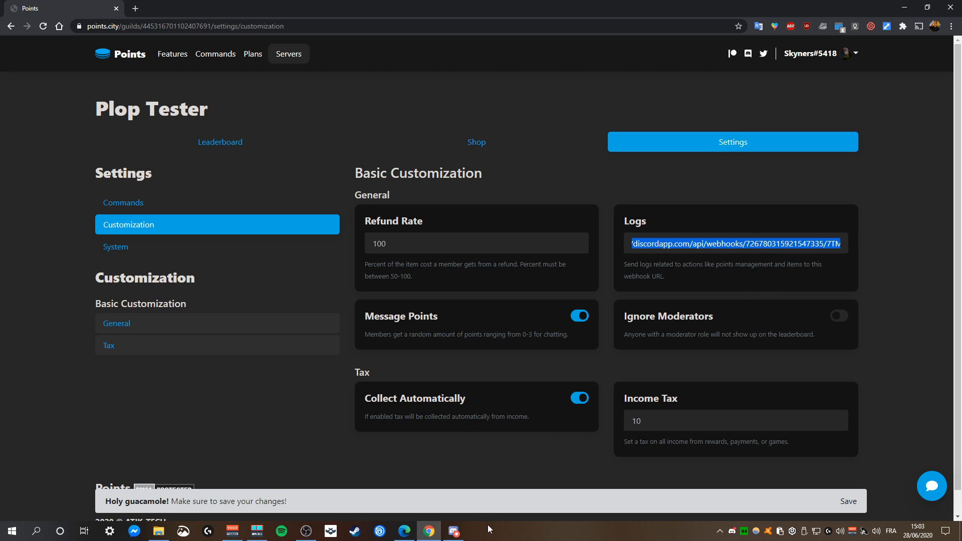
Switch to Discord, open the webhook settings of the #logs channel in the Vidéo category, and turn off streamer mode
click(460, 535)
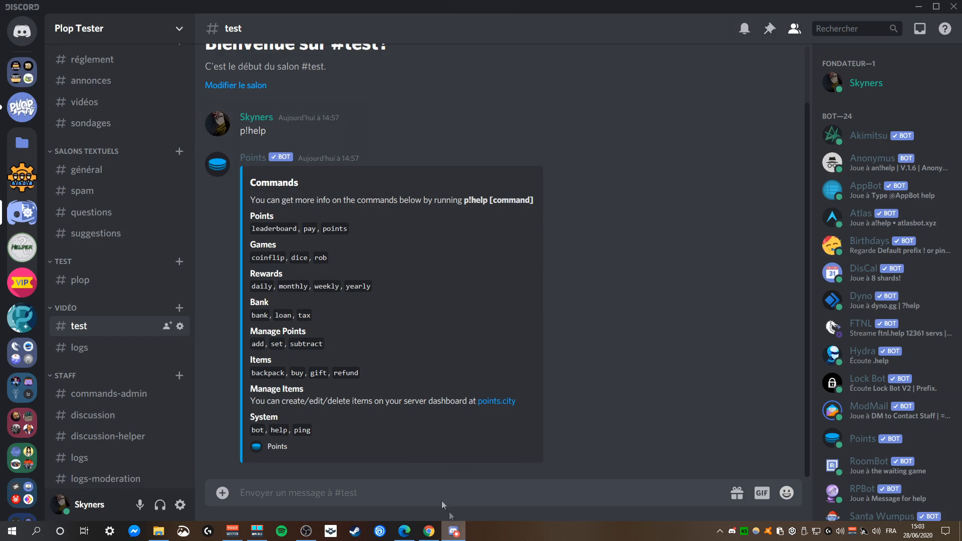
click(107, 349)
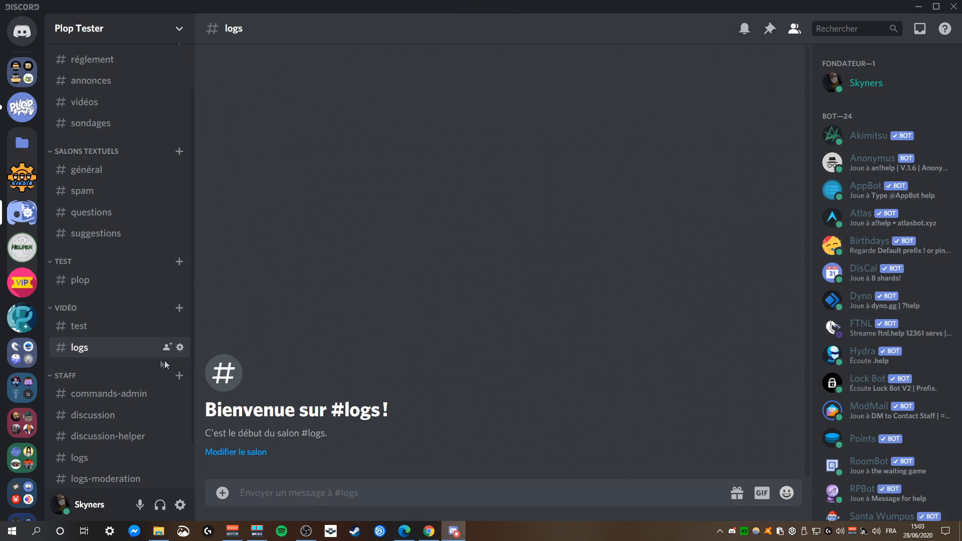
click(180, 348)
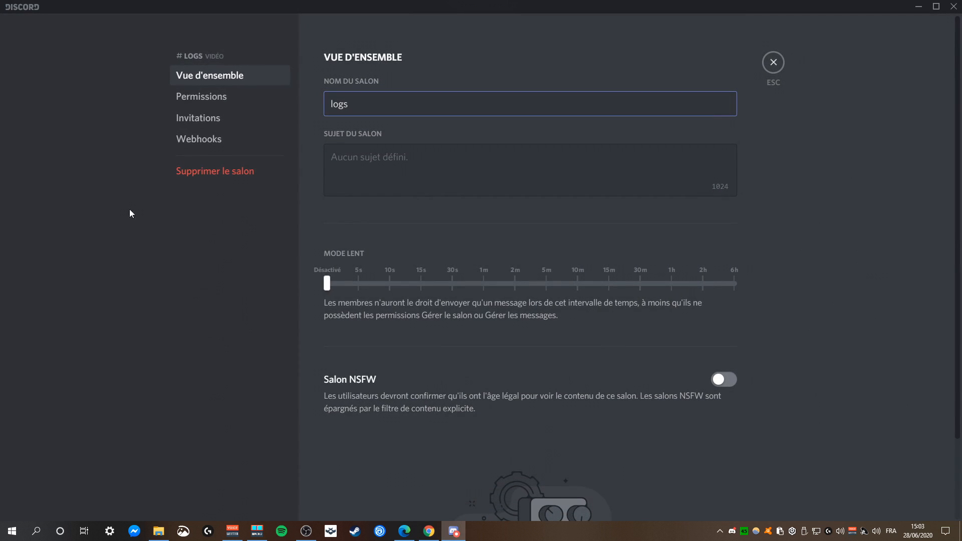
click(206, 144)
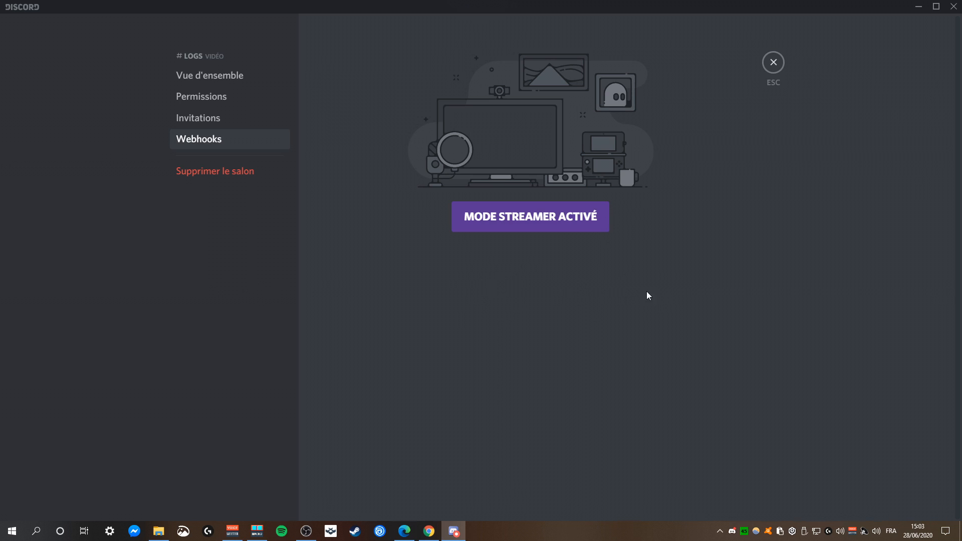
key(F9)
Create a webhook for the #logs channel, copy its URL and save it
click(690, 91)
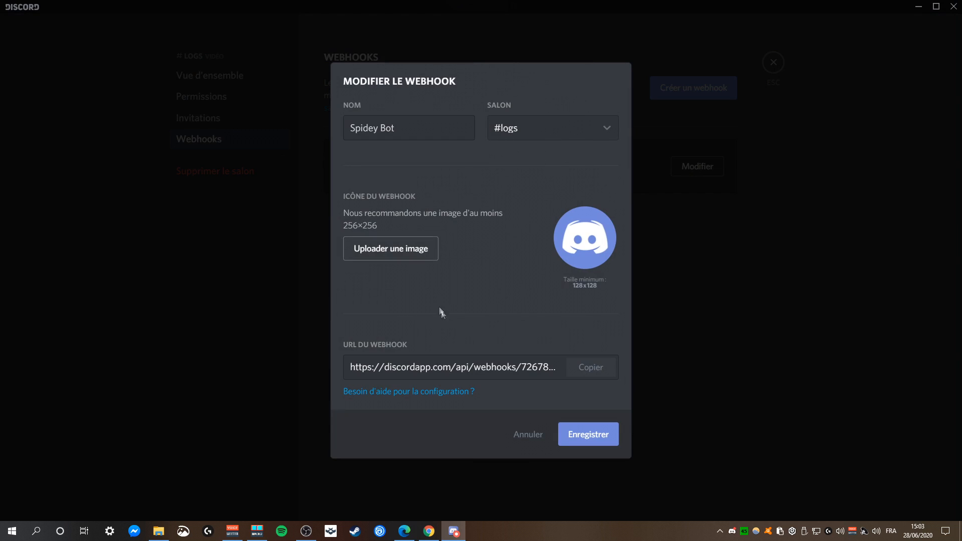
click(603, 369)
click(589, 434)
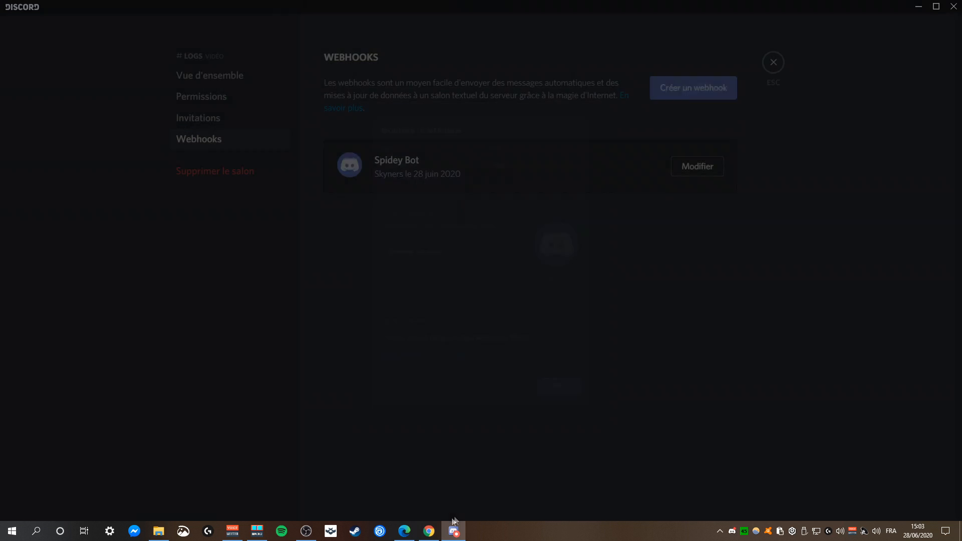
Return to the Points dashboard in Chrome, replace the Logs webhook URL with the copied one and save the Customization settings
click(428, 531)
click(718, 244)
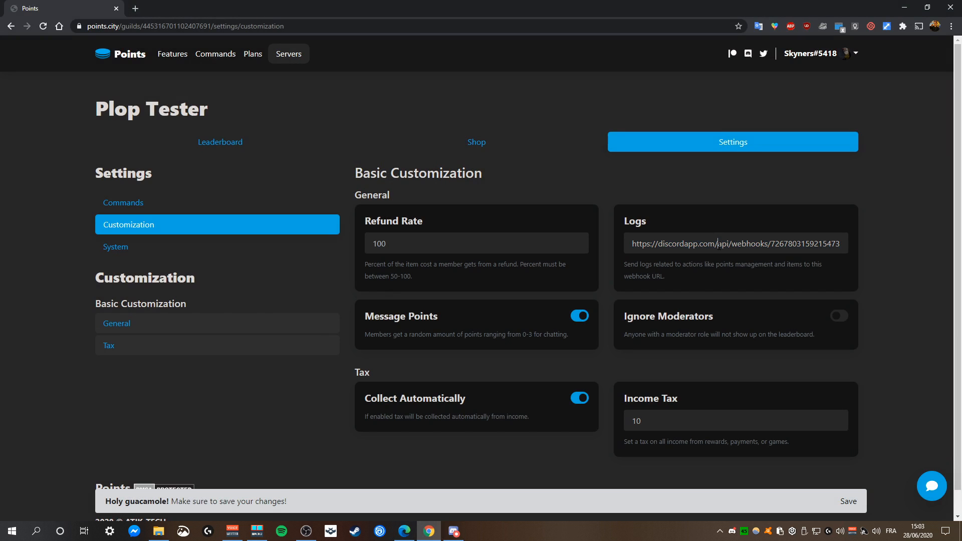
key(ctrl+a)
key(ctrl+v)
click(904, 256)
click(849, 501)
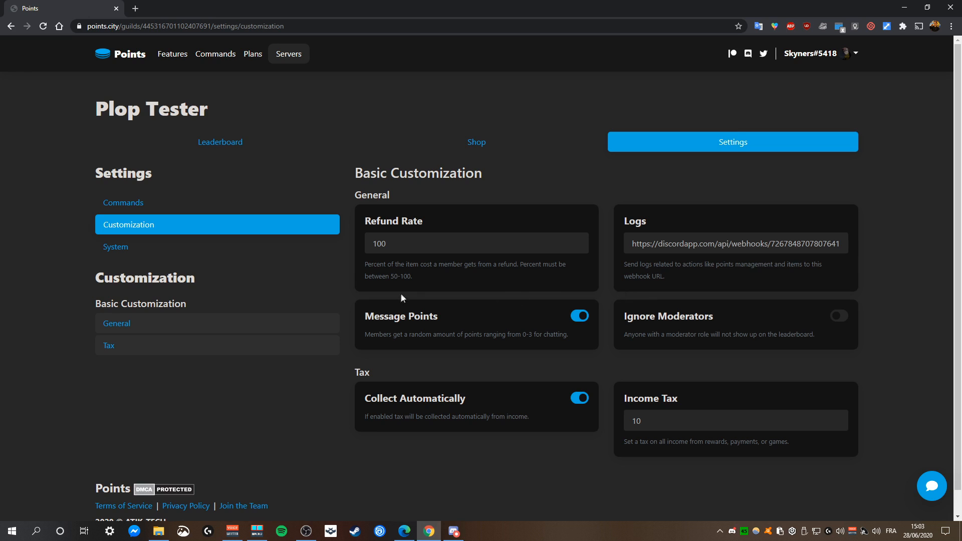
Point out the Message Points setting, and try turning on Ignore Moderators before switching it back off
drag(435, 316, 366, 319)
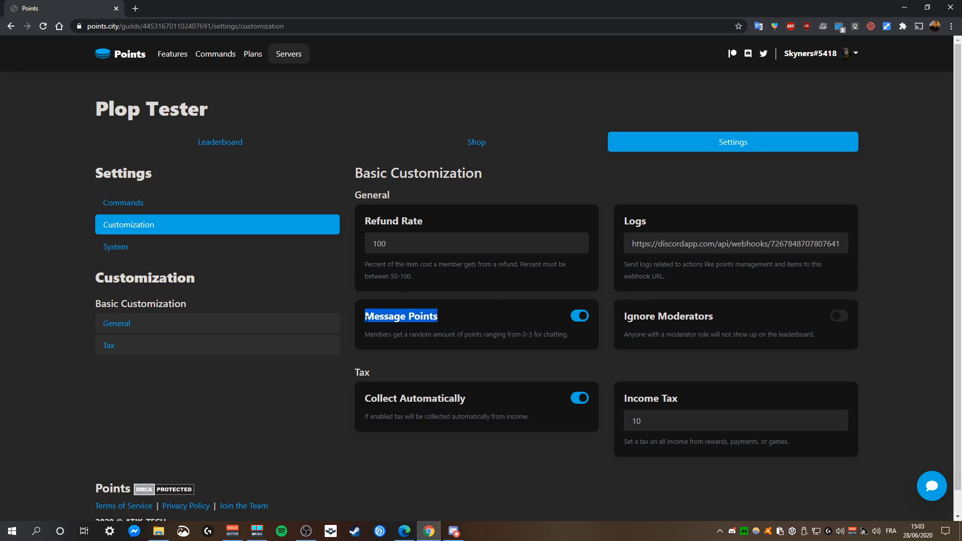
click(478, 323)
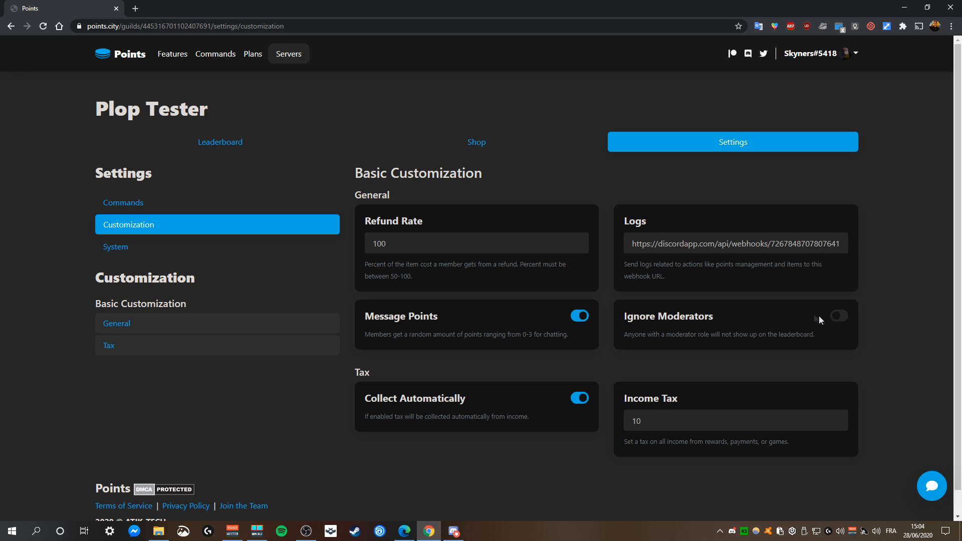
click(836, 316)
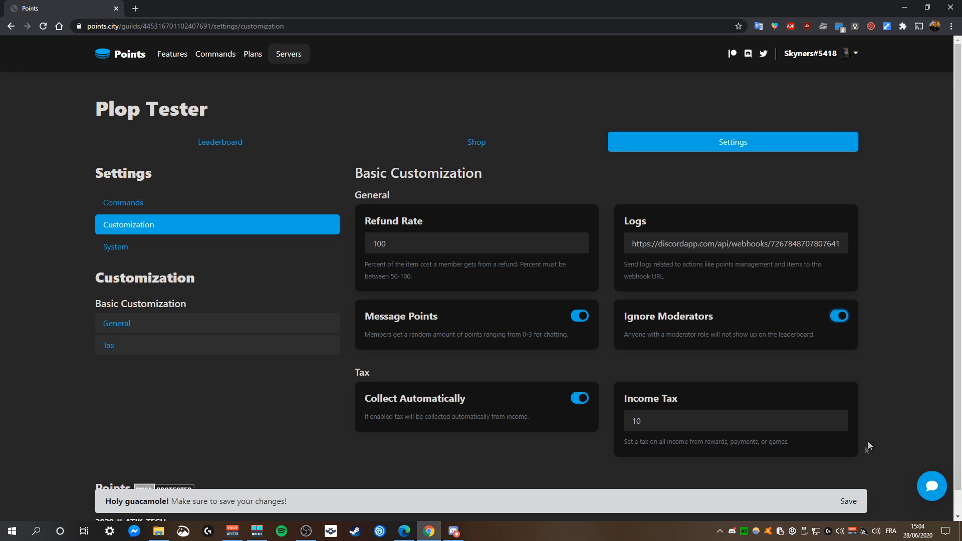
click(844, 316)
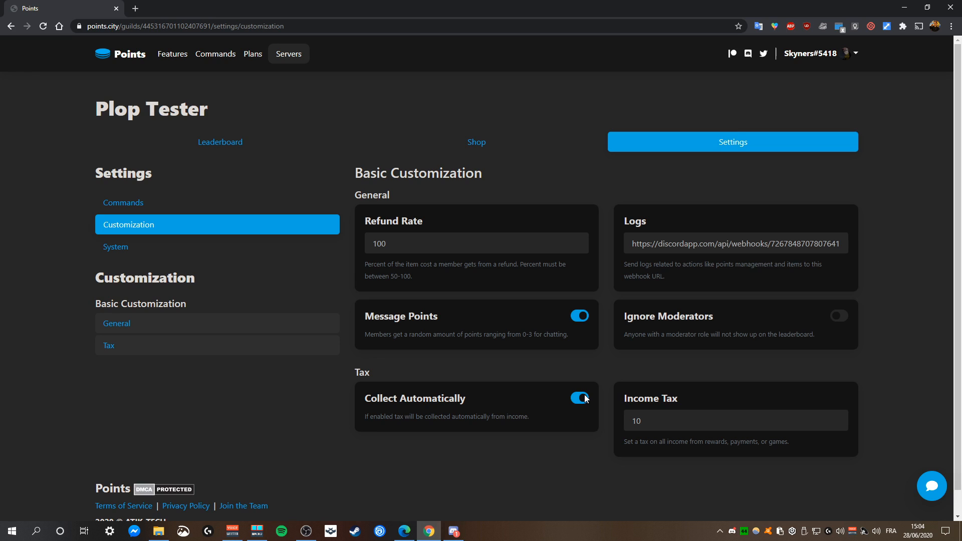
Review the Customization tax settings, Collect Automatically and Income Tax
key(ctrl+a)
click(653, 424)
scroll(566, 476, down, 1)
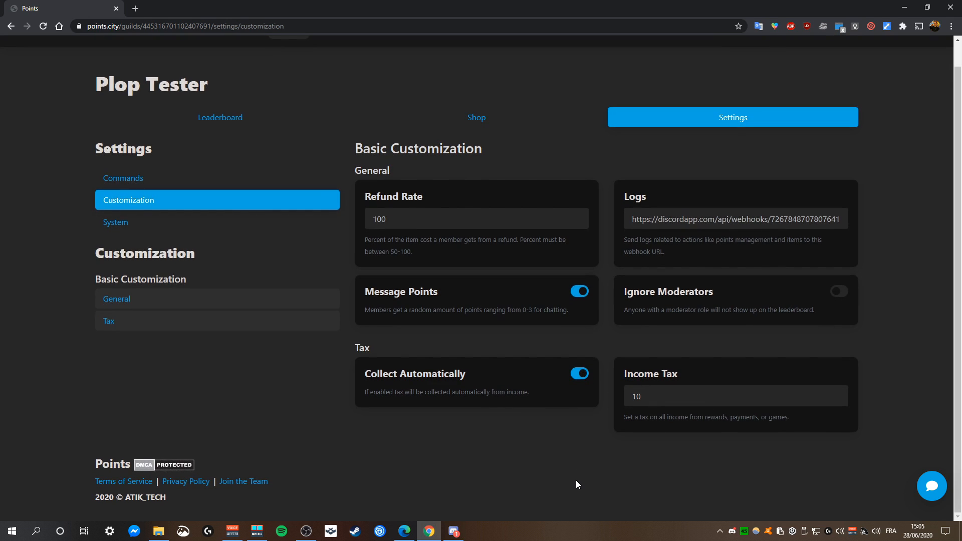
scroll(576, 481, up, 1)
scroll(576, 481, down, 1)
scroll(592, 333, up, 1)
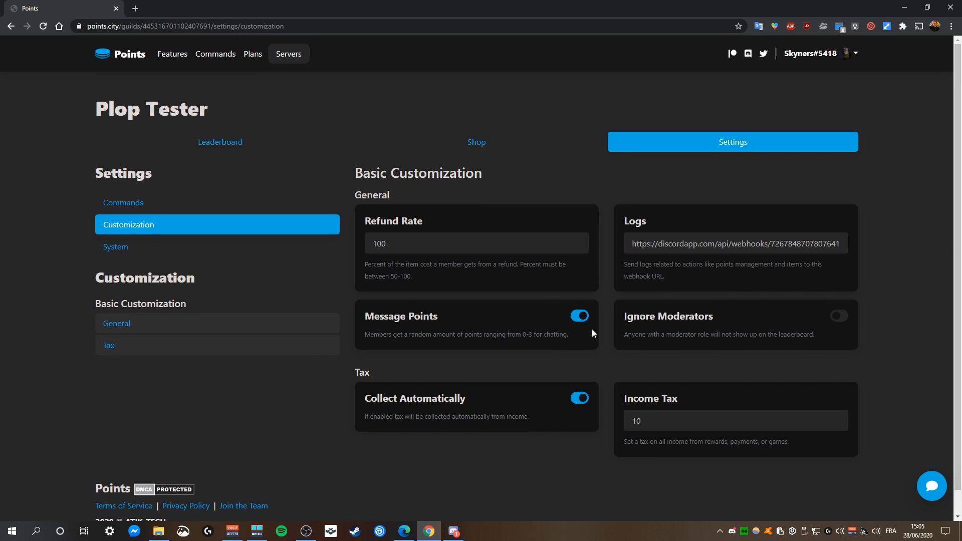
scroll(651, 356, down, 1)
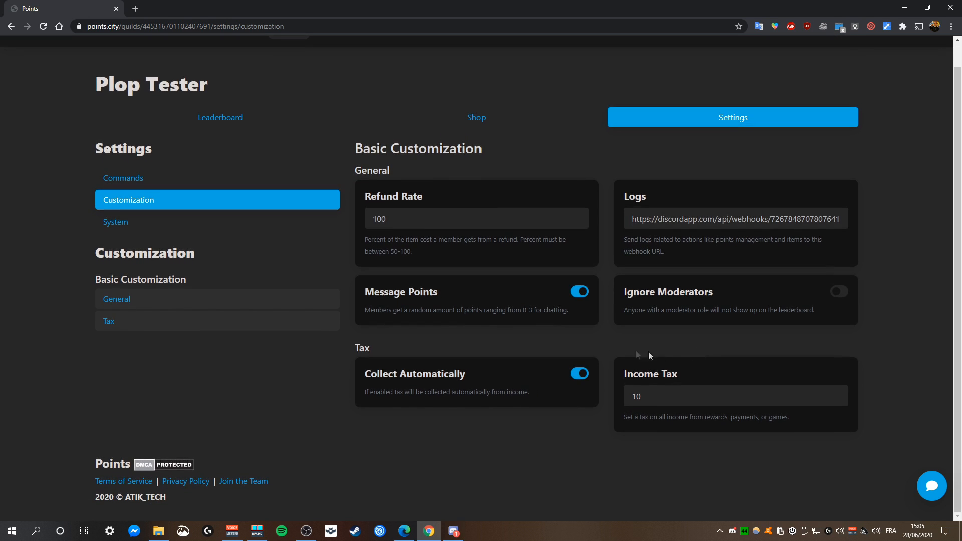
Open the server's Commands settings and review the Manage Points and Manage Items commands
click(141, 179)
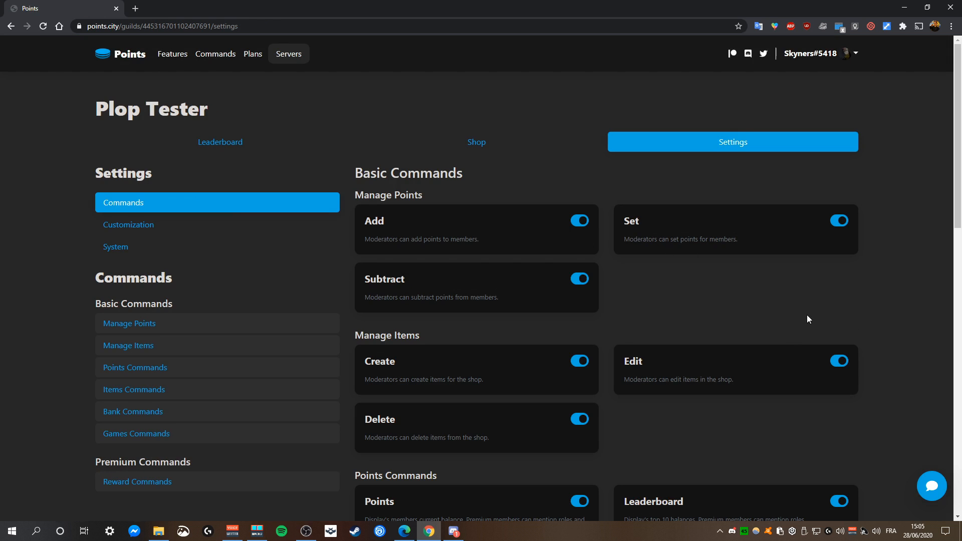
scroll(734, 285, down, 8)
scroll(733, 285, up, 8)
drag(360, 196, 483, 191)
click(492, 187)
scroll(669, 288, down, 2)
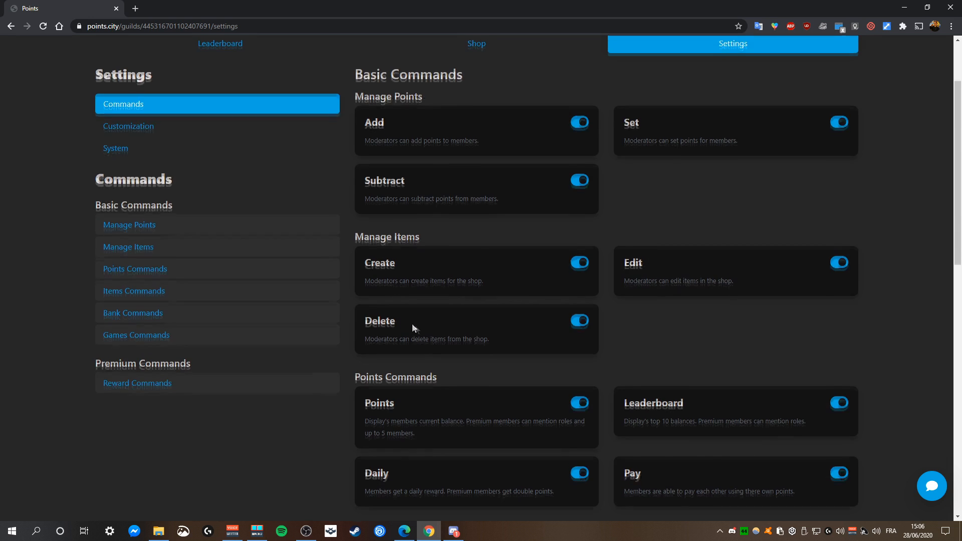
scroll(427, 253, up, 2)
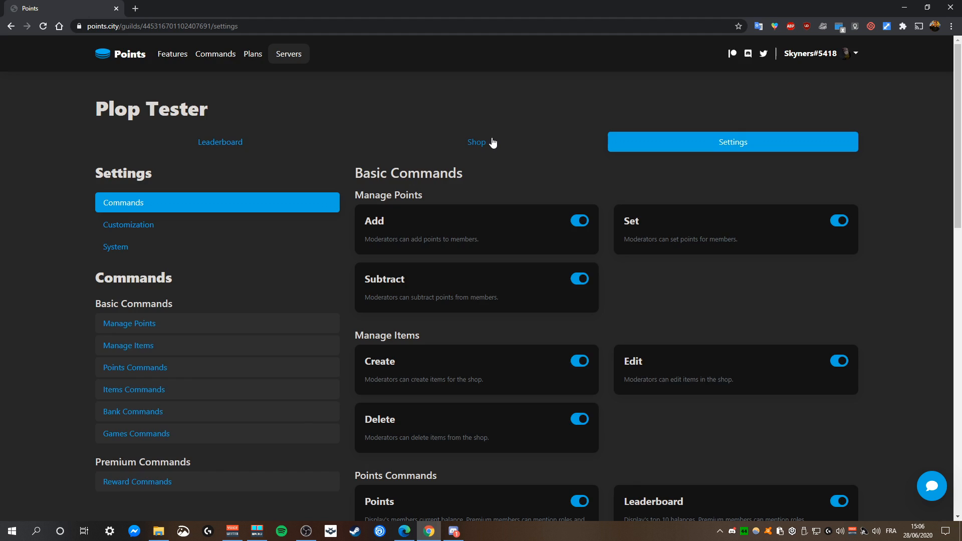
Review the Points Commands section, covering Points, Leaderboard, Daily and Pay
scroll(493, 215, down, 4)
scroll(493, 217, down, 1)
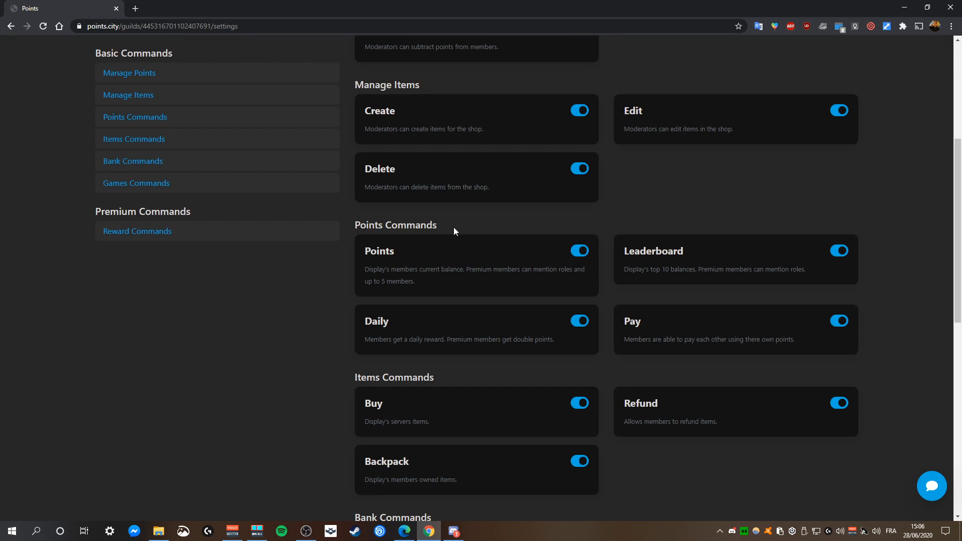
double_click(376, 251)
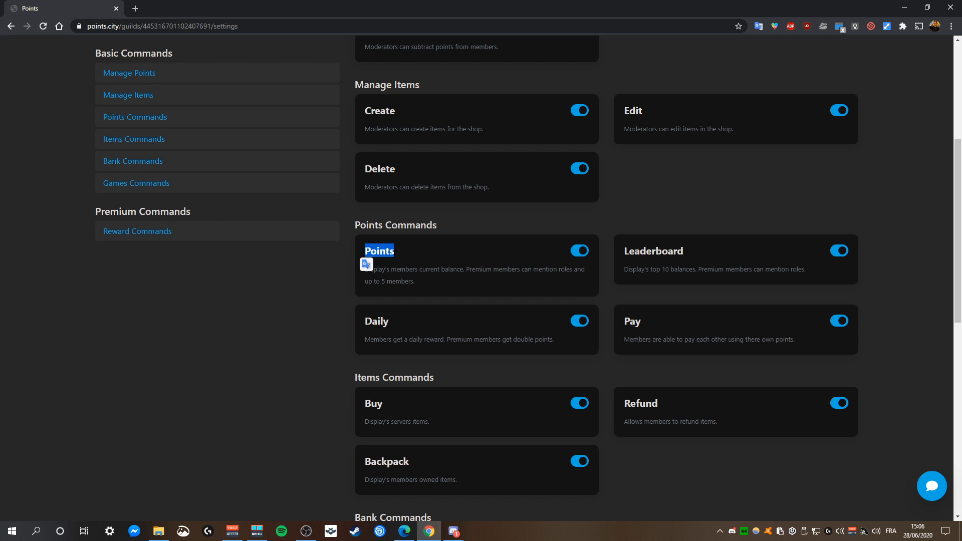
click(405, 254)
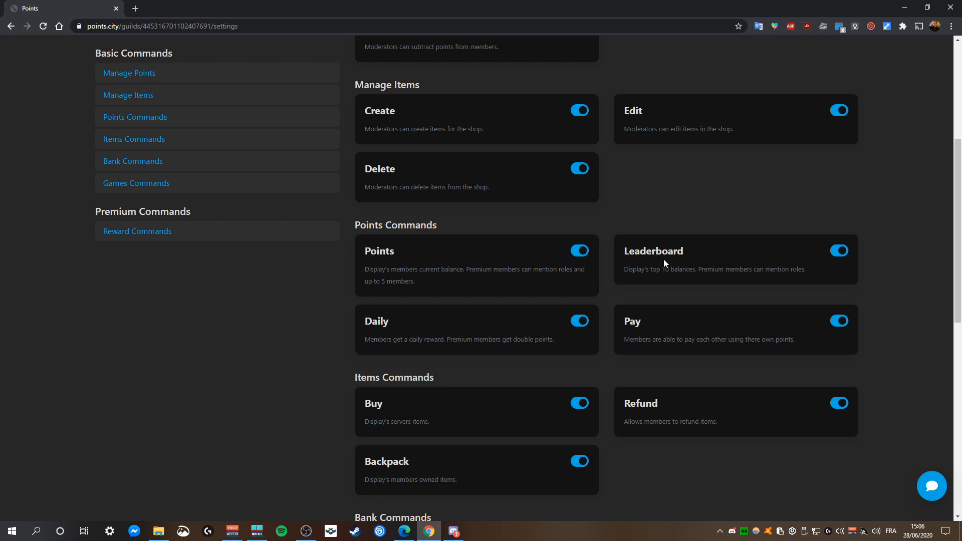
drag(693, 253, 621, 252)
click(618, 255)
click(412, 325)
double_click(414, 325)
click(414, 325)
click(650, 324)
Review the Items Commands section, covering Buy, Refund and Backpack
scroll(651, 324, down, 1)
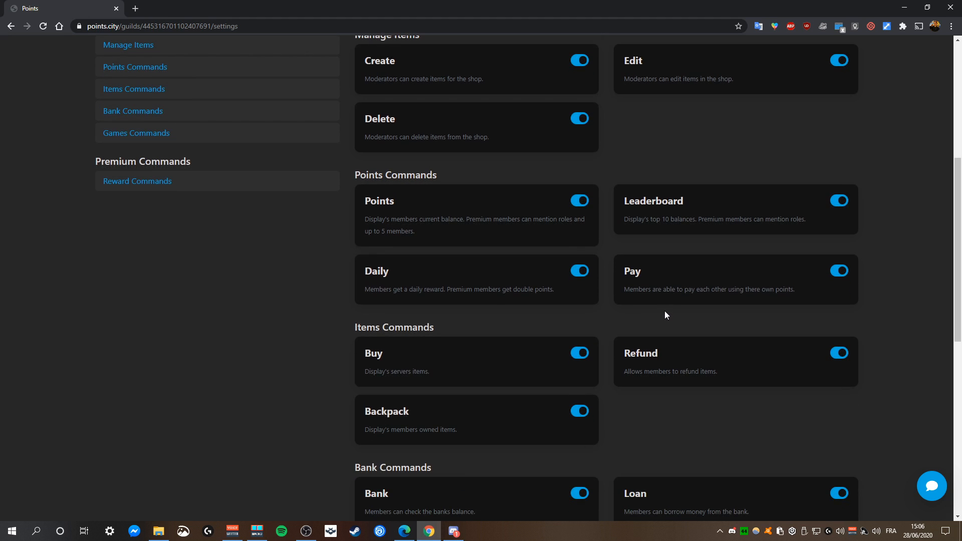
scroll(402, 377, down, 2)
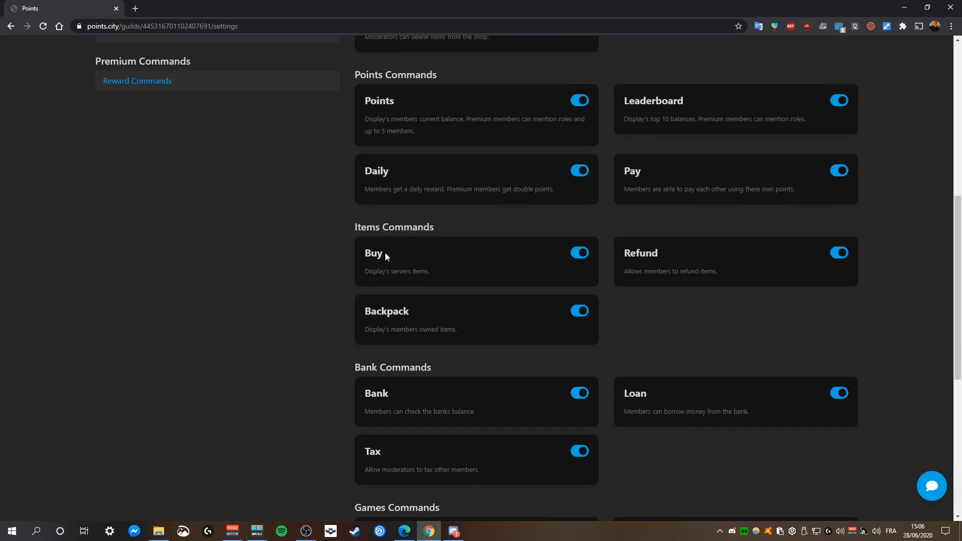
scroll(403, 273, up, 1)
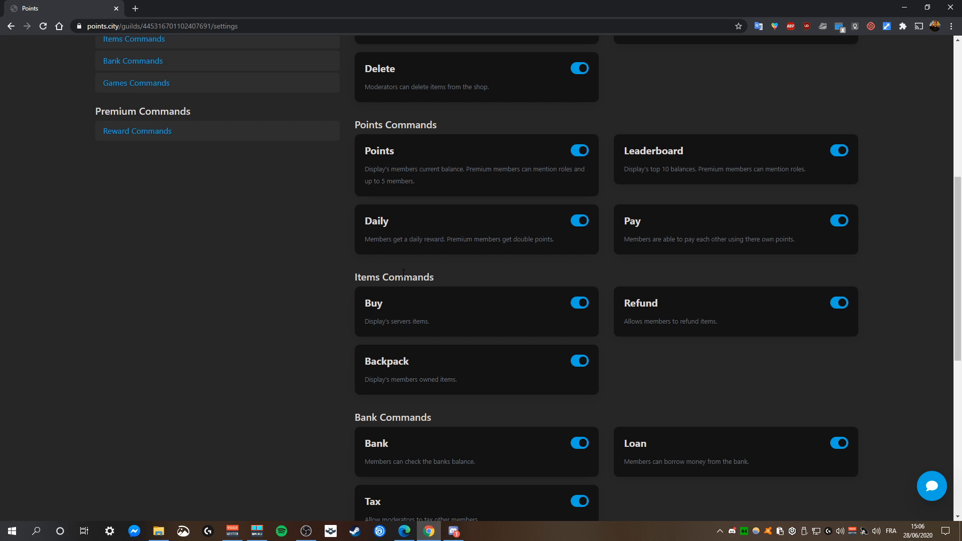
scroll(403, 273, up, 5)
scroll(400, 266, down, 8)
scroll(400, 266, up, 1)
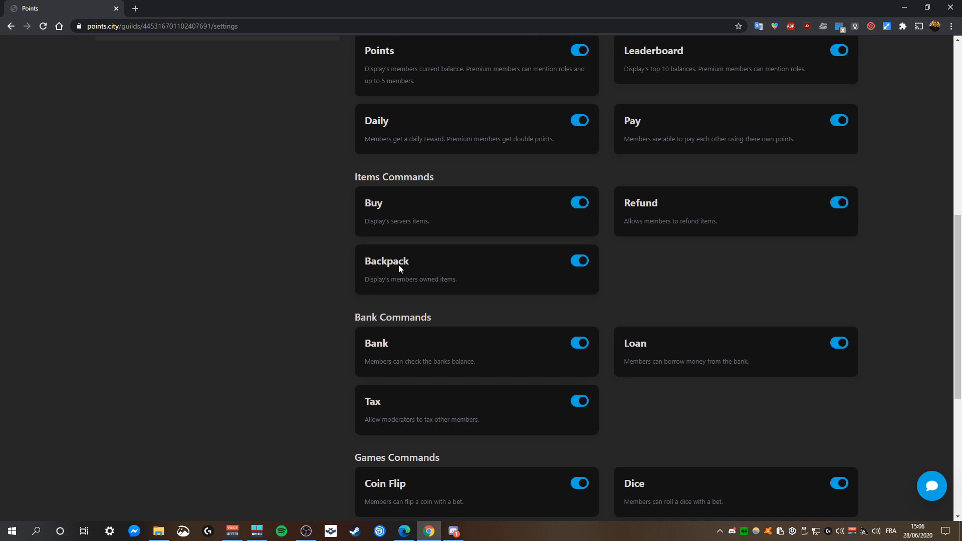
scroll(405, 262, up, 8)
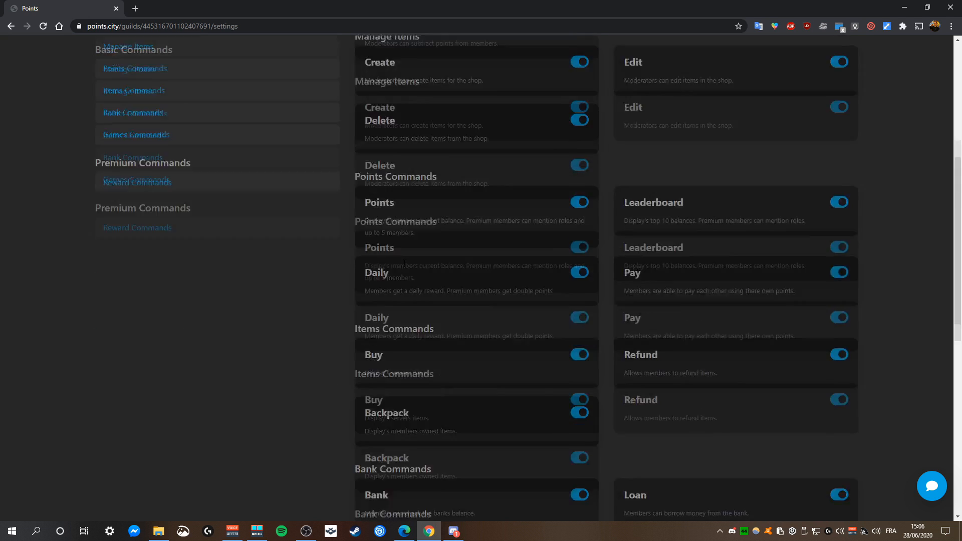
scroll(473, 175, down, 1)
scroll(474, 176, down, 14)
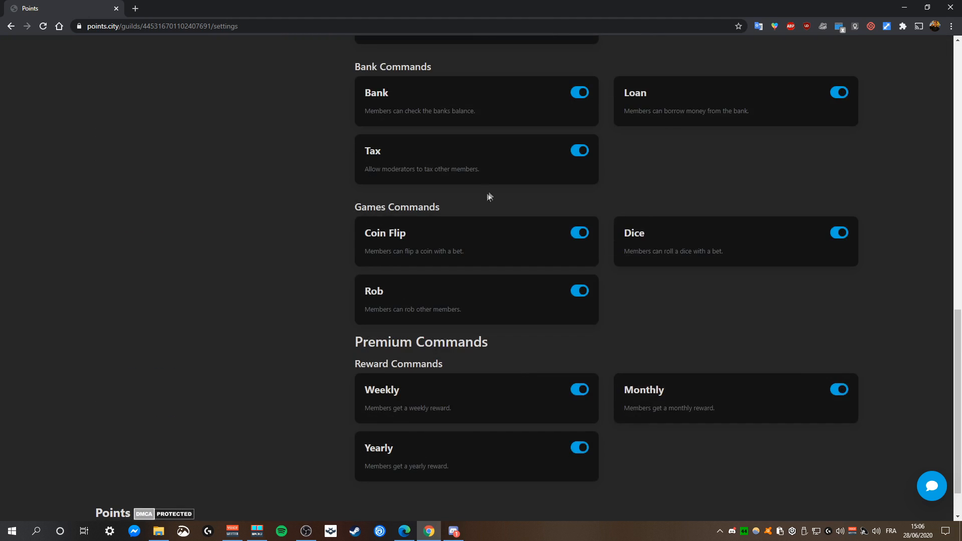
scroll(490, 195, up, 2)
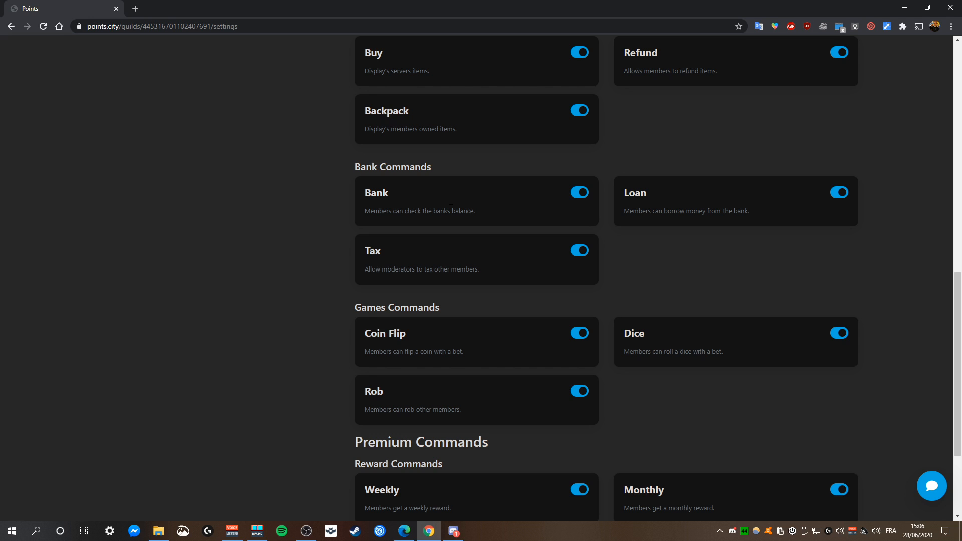
scroll(434, 210, up, 3)
drag(410, 261, 376, 261)
click(456, 262)
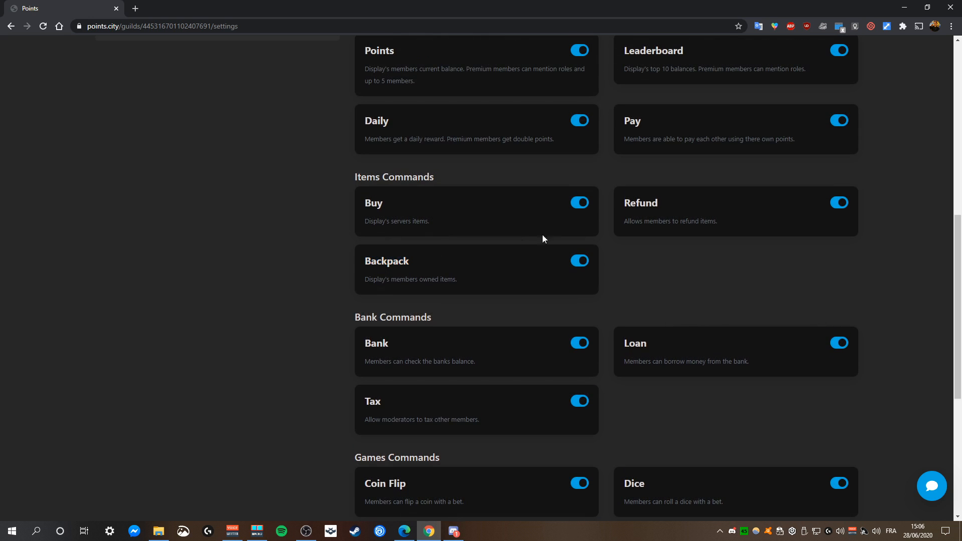
drag(627, 203, 624, 203)
click(690, 201)
drag(658, 203, 623, 203)
click(660, 200)
scroll(659, 208, down, 1)
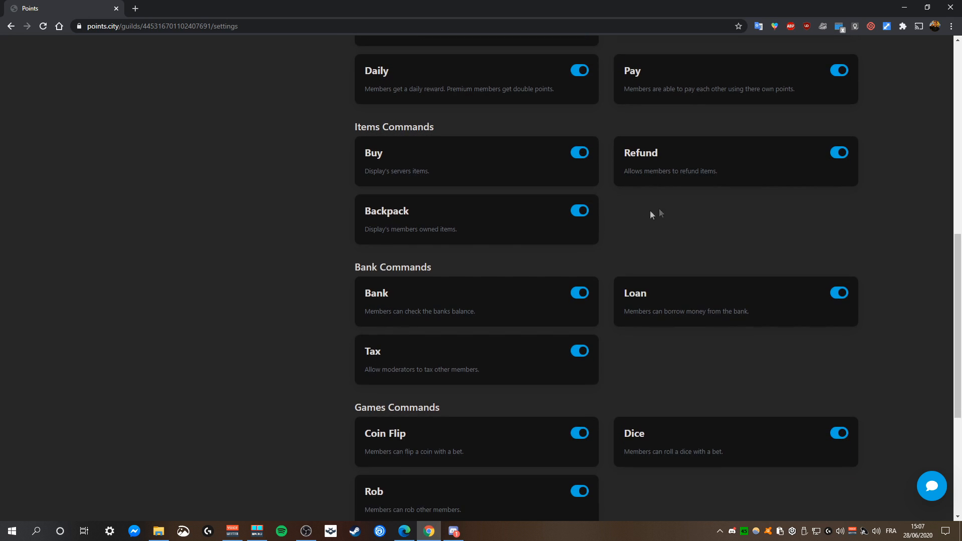
Review the Bank Commands section, covering Bank, Loan and Tax
drag(440, 268, 329, 291)
click(407, 296)
drag(411, 294, 368, 294)
click(411, 295)
drag(403, 293, 362, 293)
click(470, 284)
click(413, 352)
Review the Games Commands section, including Coin Flip and Dice
scroll(671, 288, down, 3)
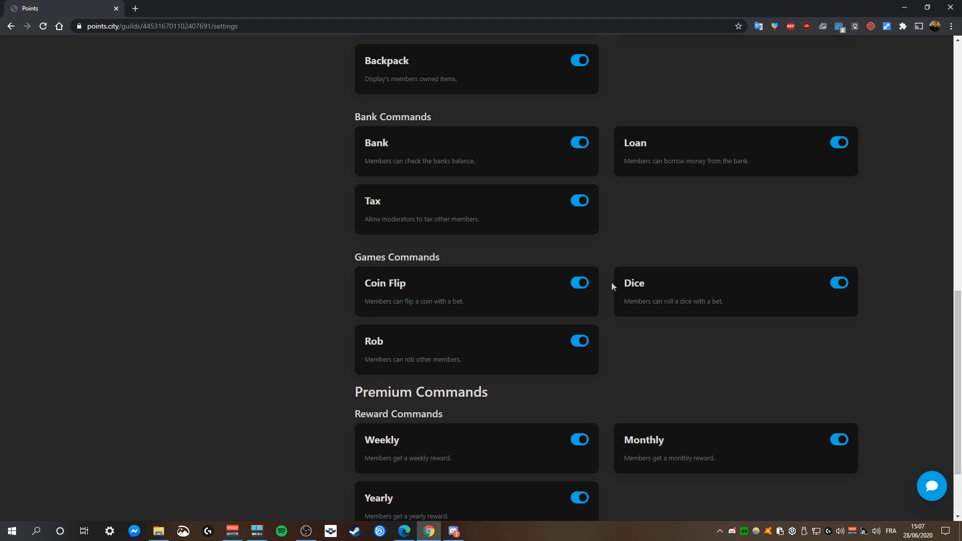
drag(414, 282, 361, 266)
click(419, 288)
drag(436, 301, 471, 305)
click(498, 301)
drag(655, 287, 620, 284)
click(776, 287)
Review the premium Reward Commands for weekly, monthly and yearly rewards, and return to the start of the Commands settings
scroll(496, 351, down, 2)
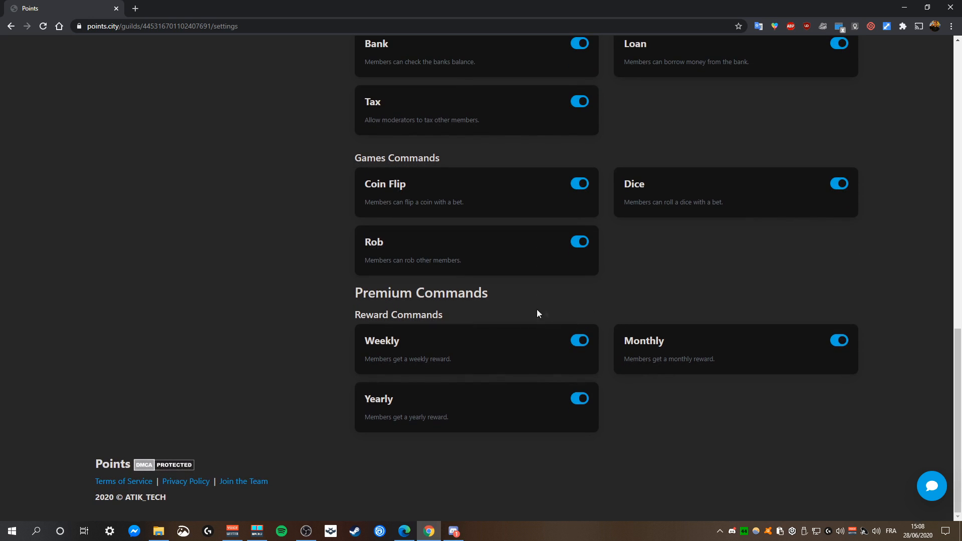
key(ctrl+a)
click(453, 314)
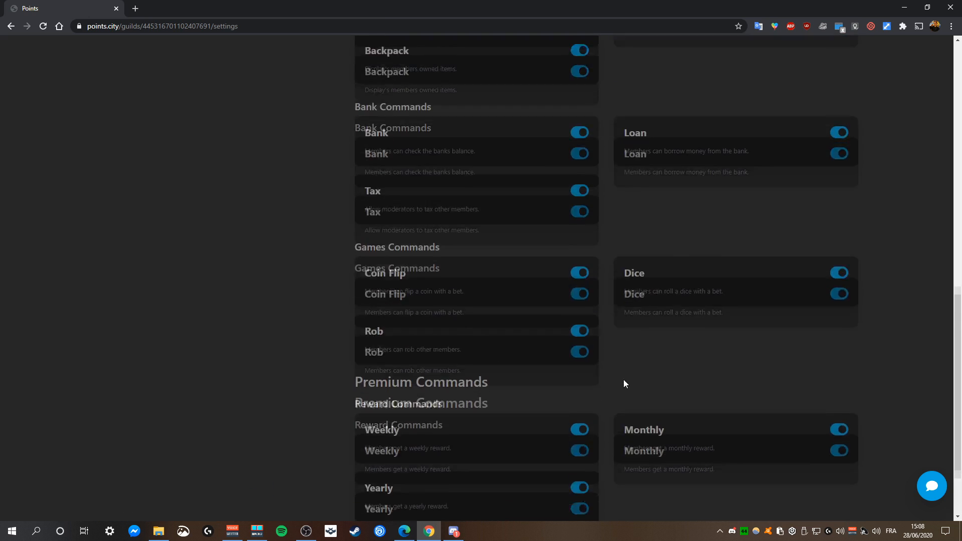
scroll(626, 384, down, 2)
scroll(449, 257, up, 15)
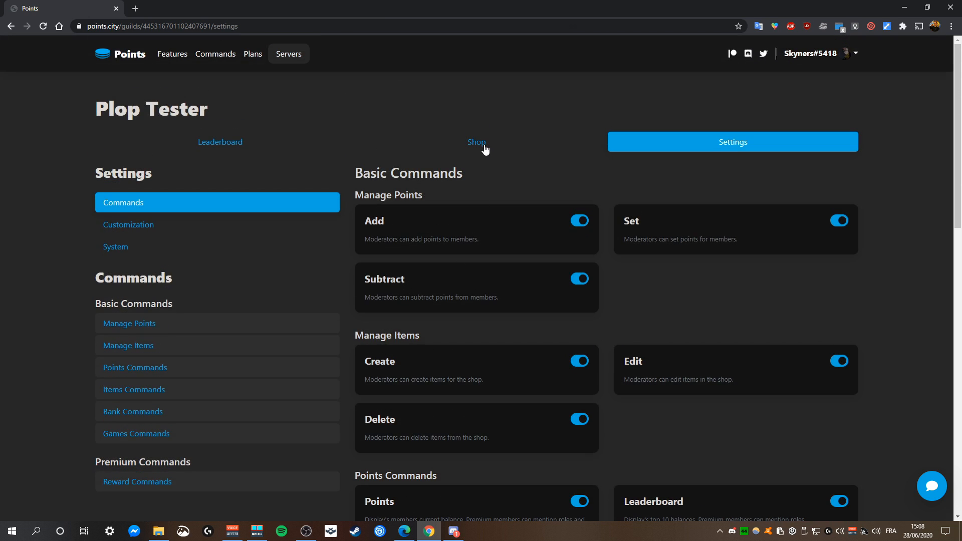
Open the server's shop and start a new item with the guided tutorial, naming it Patate
click(486, 150)
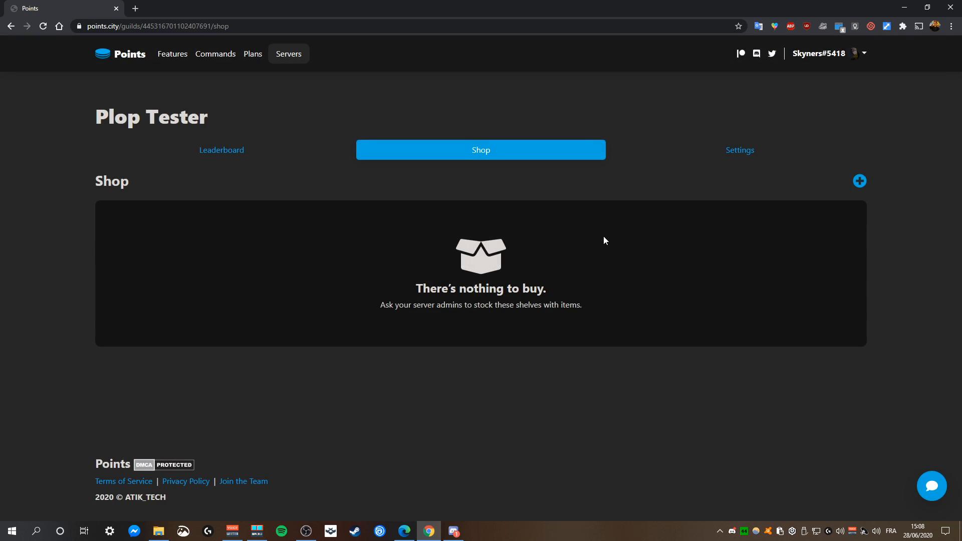
click(860, 181)
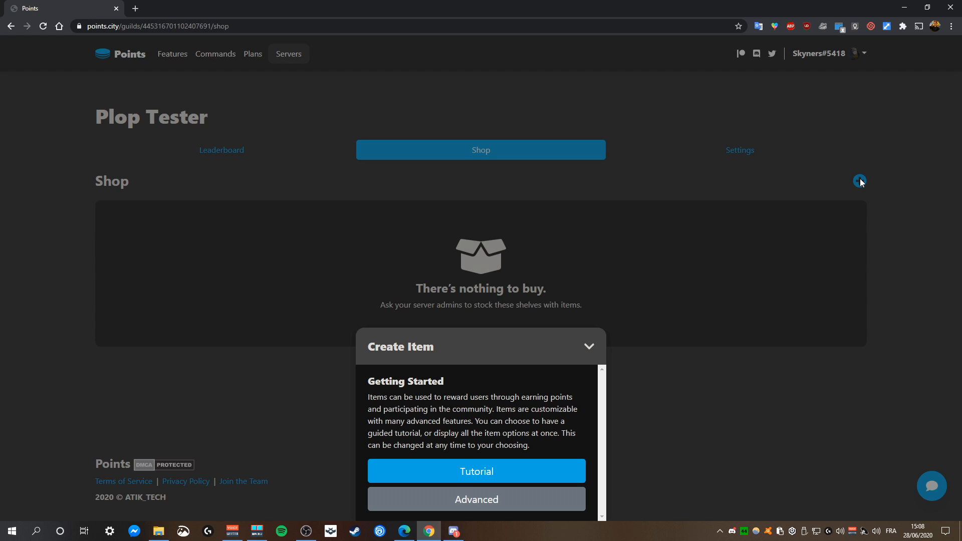
click(479, 477)
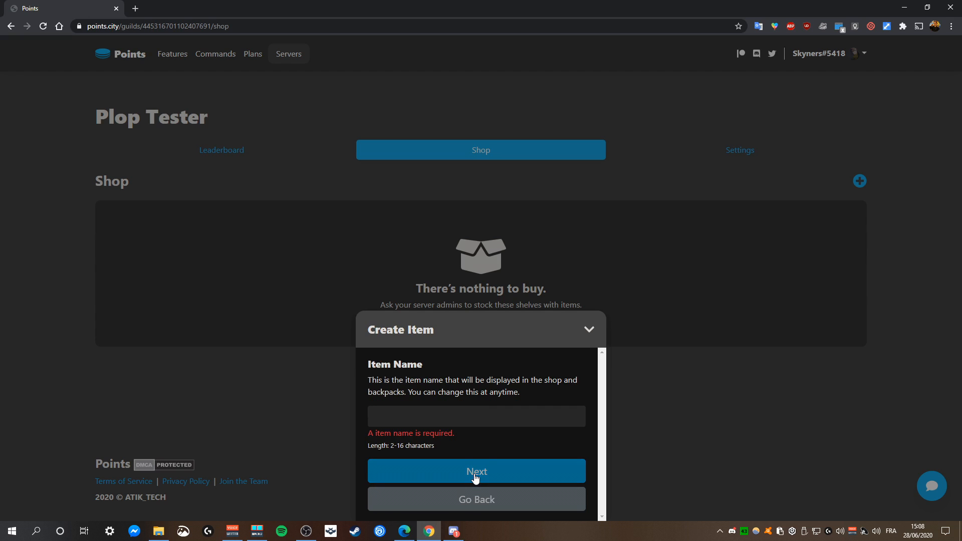
click(425, 417)
text(Patate)
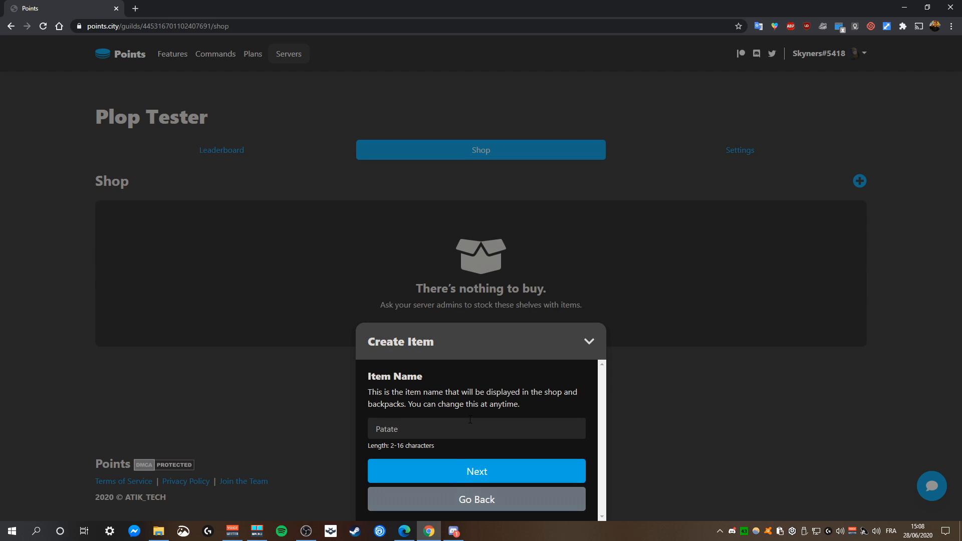
click(453, 478)
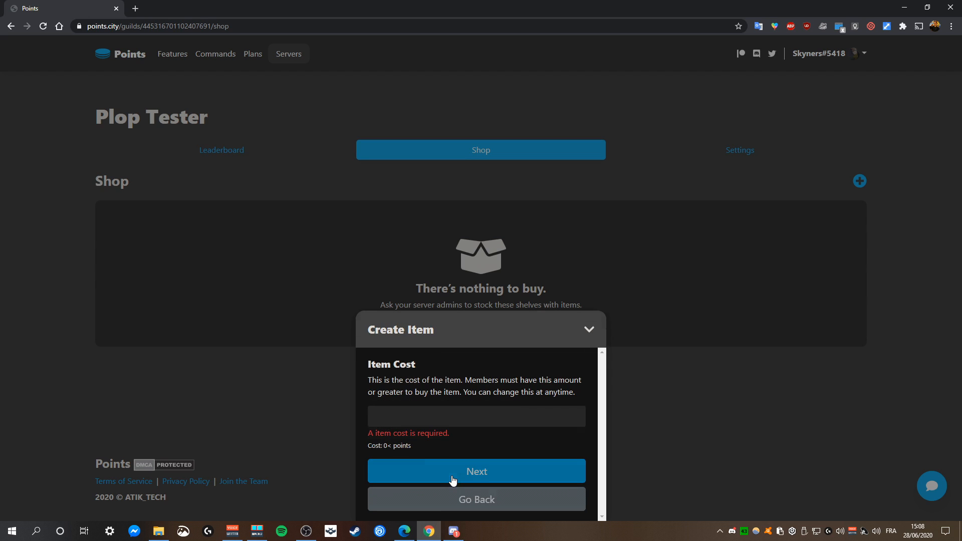
Set the Patate item's cost to 5 points and its description to "J'aime les patates"
click(424, 420)
text(5)
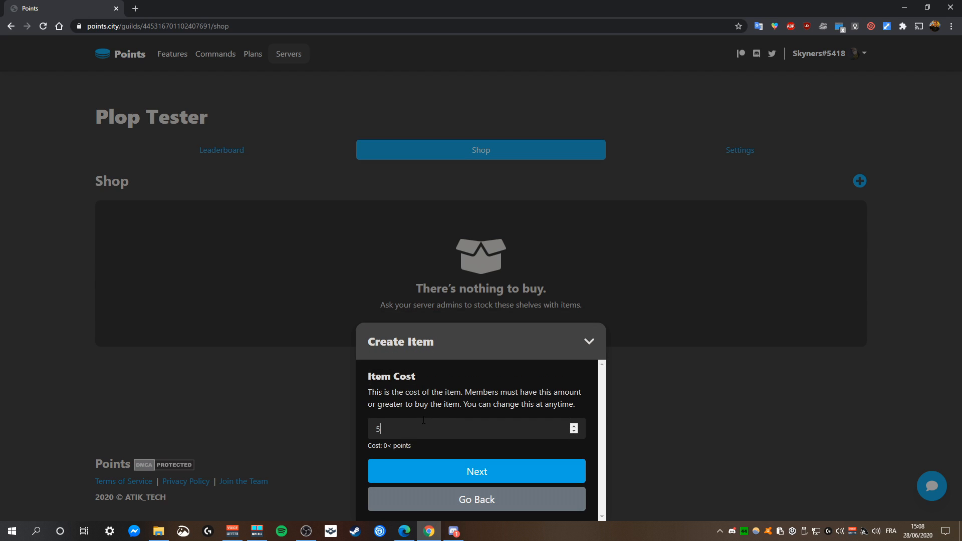
click(467, 475)
click(466, 410)
text(J'a)
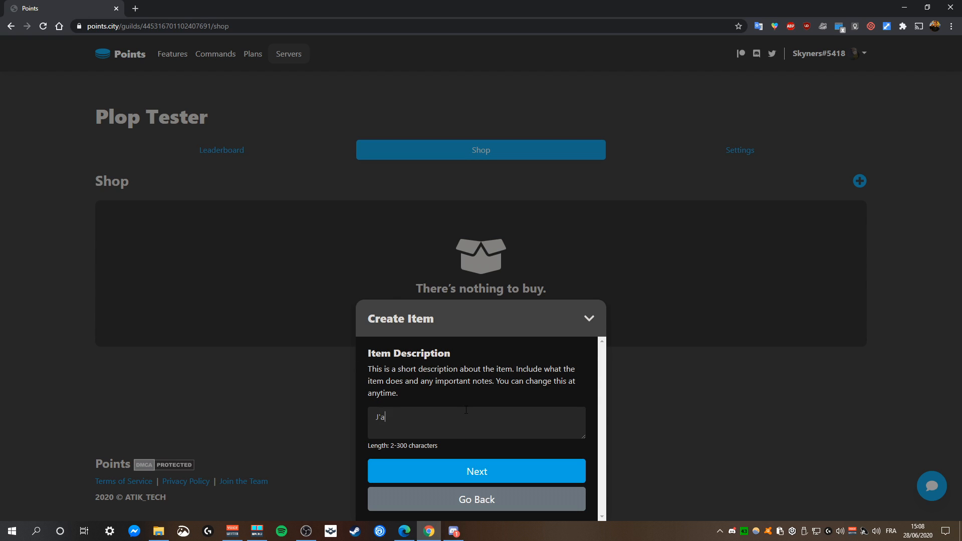
text(ime les patates)
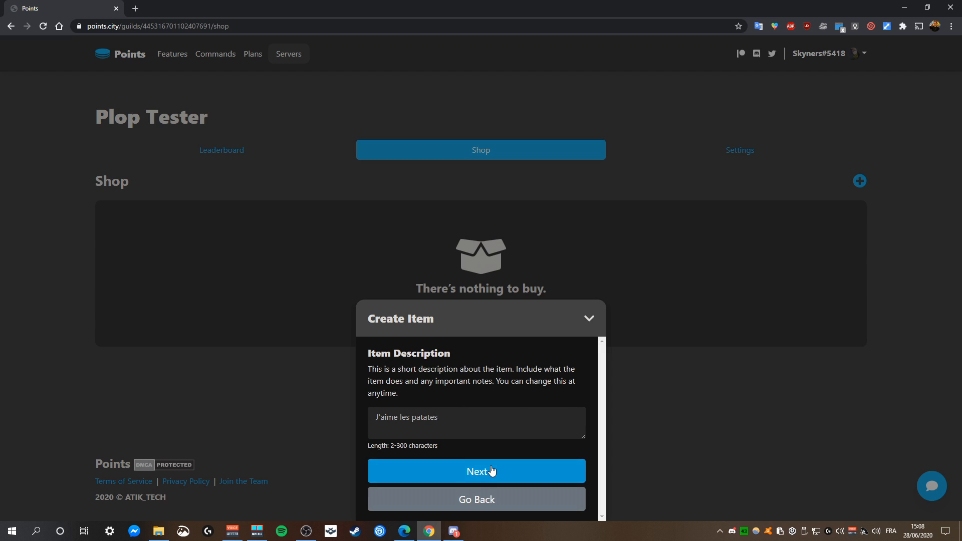
click(491, 470)
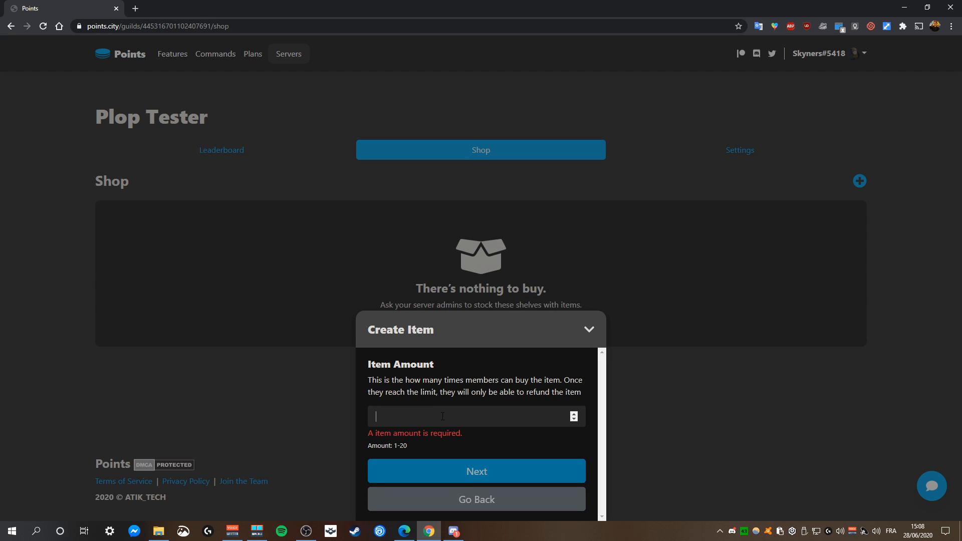
Set the item amount to 20, read through the premium options and create the Patate item
click(442, 416)
text(20)
drag(410, 445, 394, 446)
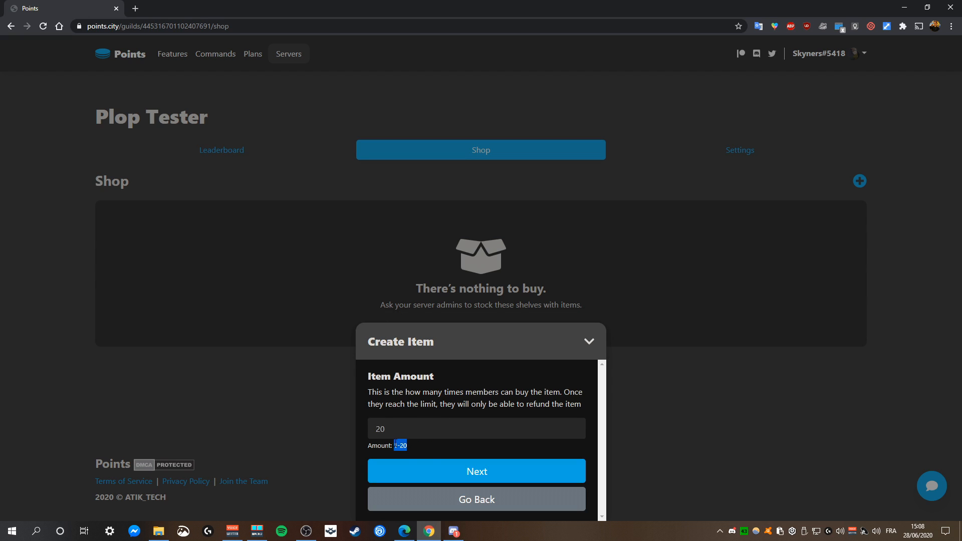
click(456, 452)
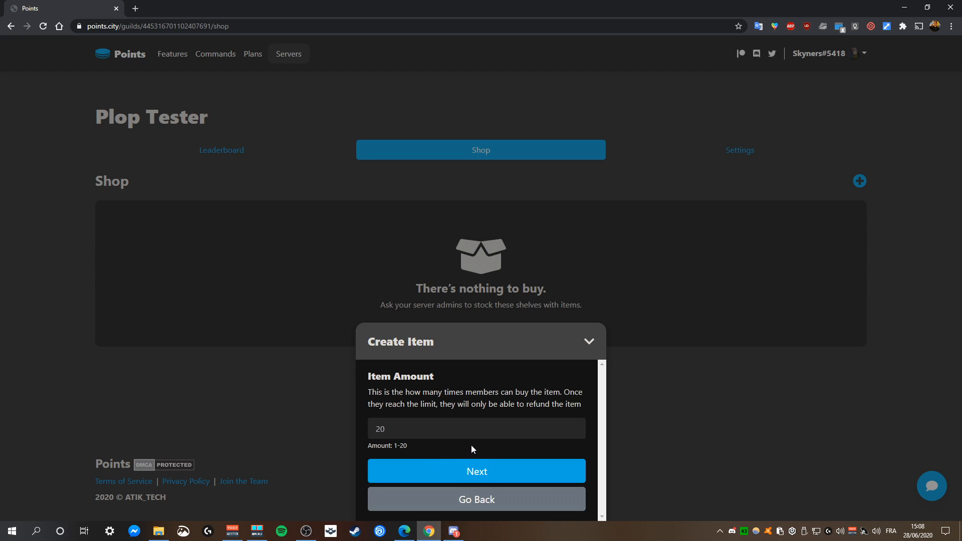
click(494, 473)
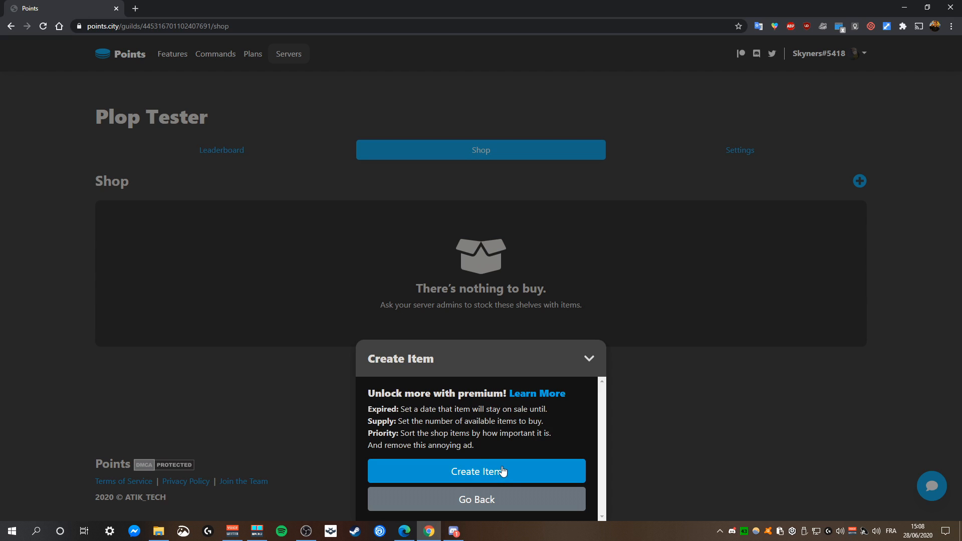
drag(485, 433, 372, 409)
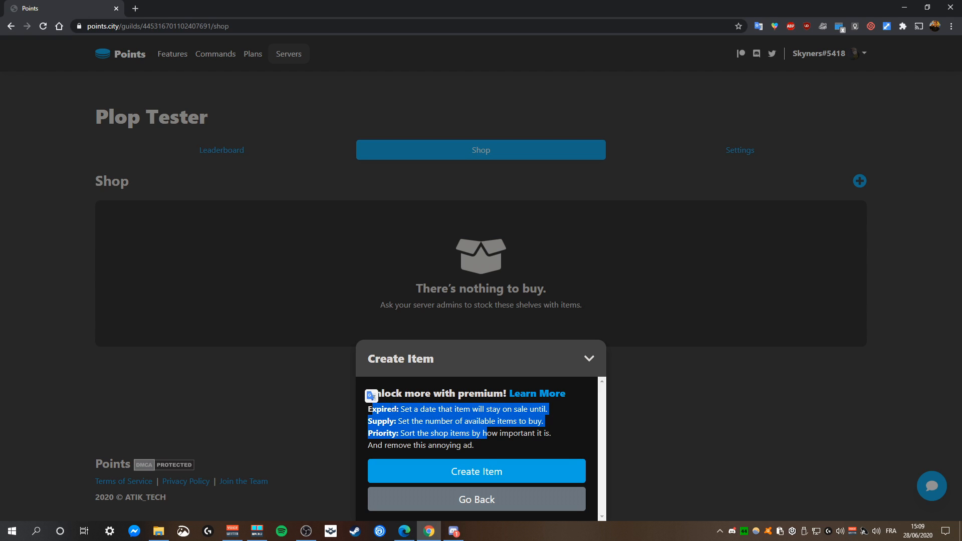
click(370, 394)
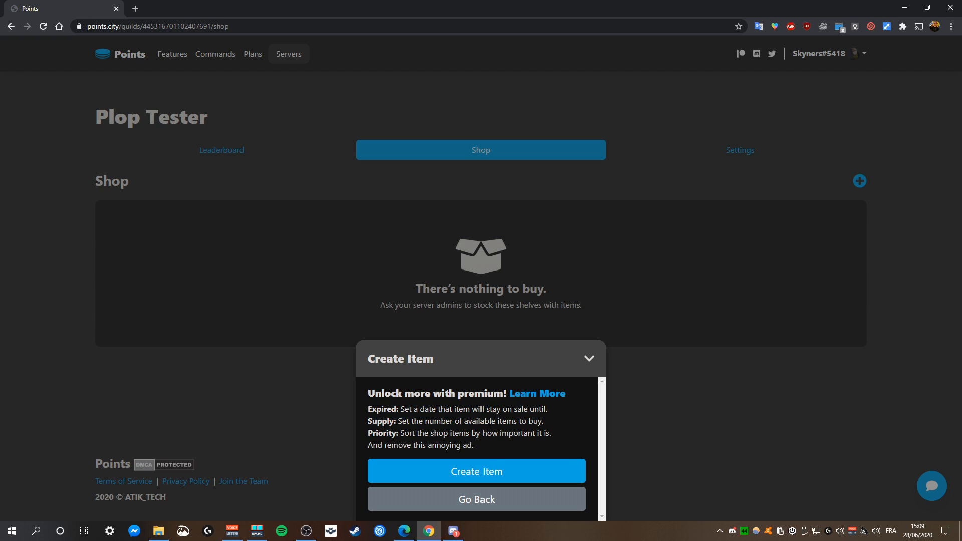
click(477, 473)
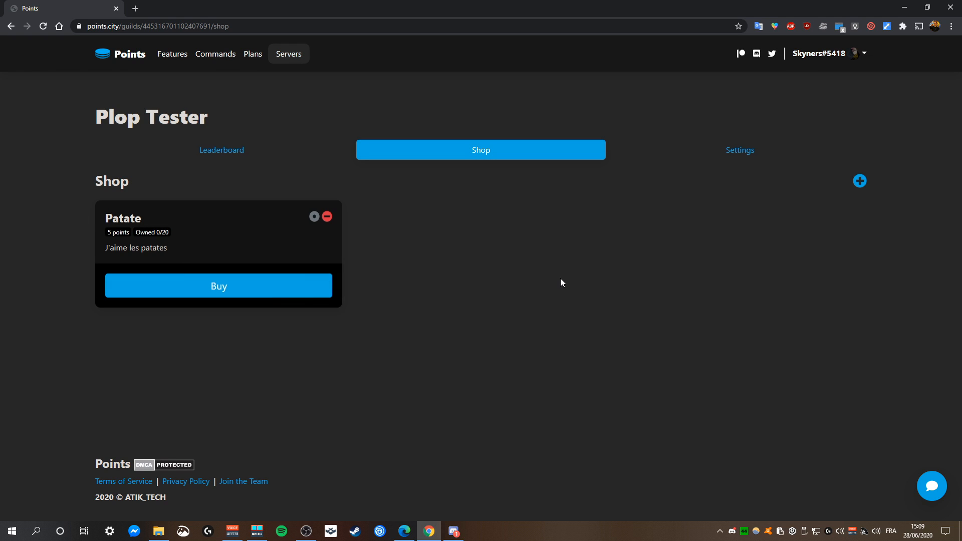
Start a second shop item using the advanced form and assign it the Vip role
click(860, 181)
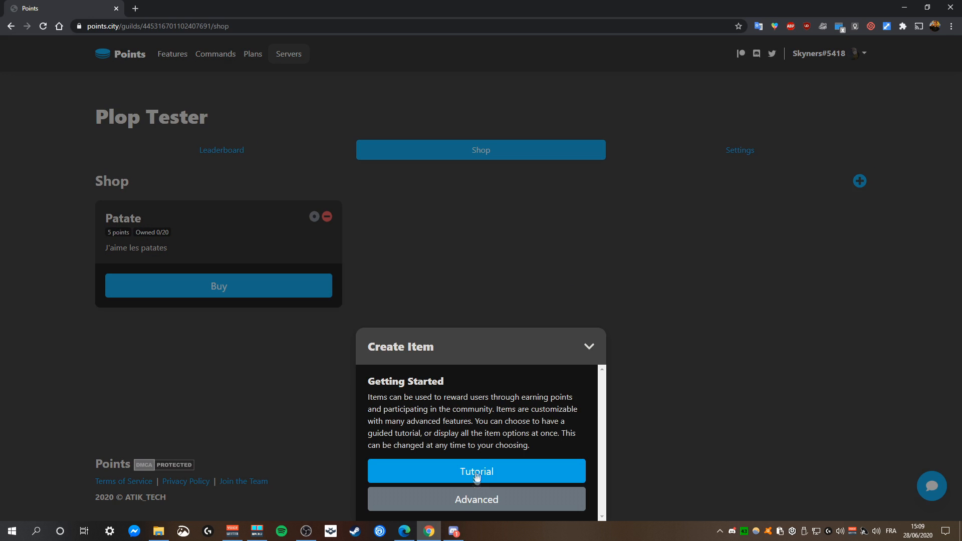
click(475, 500)
click(416, 434)
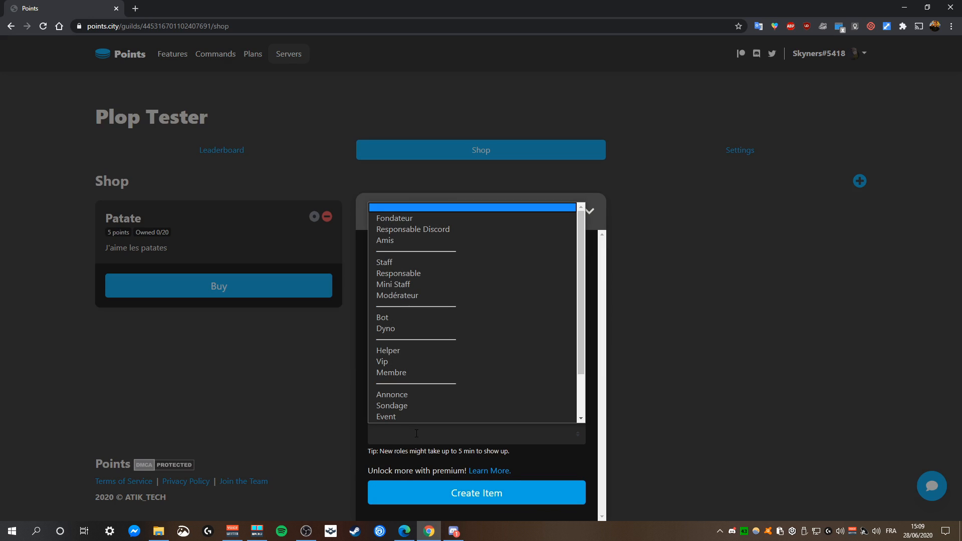
click(361, 442)
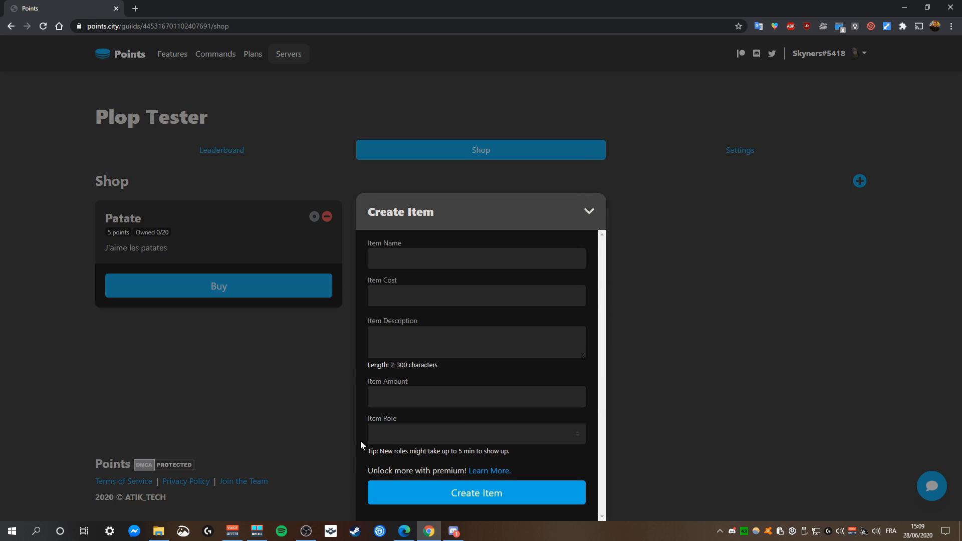
click(410, 437)
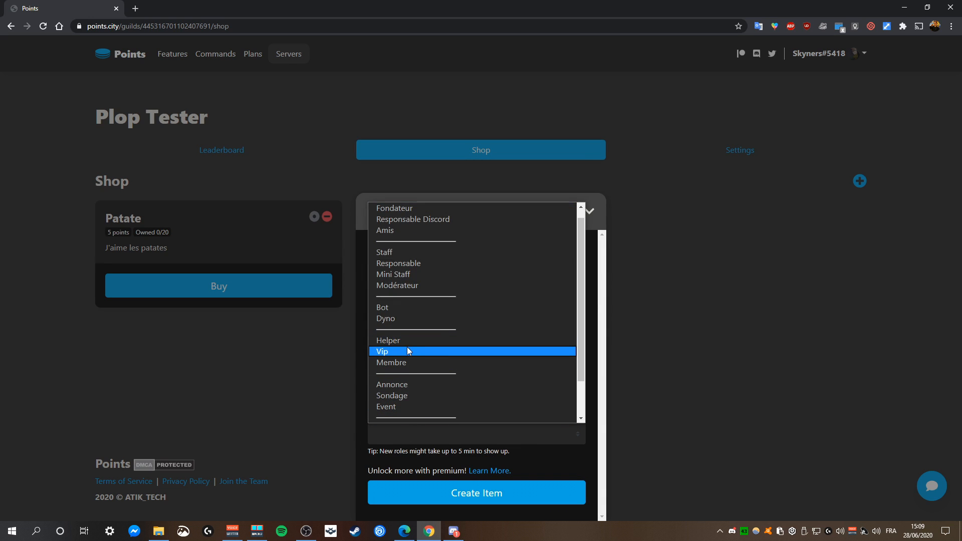
click(408, 348)
Set the second item's amount to 5, cost to 5 points, description and name to Plop, and create it
click(404, 393)
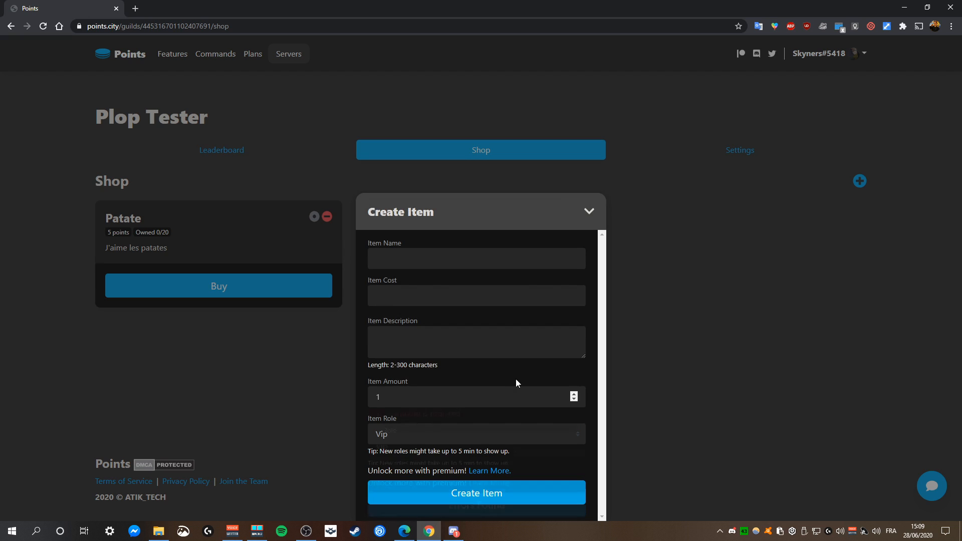
key(BackSpace)
text(5)
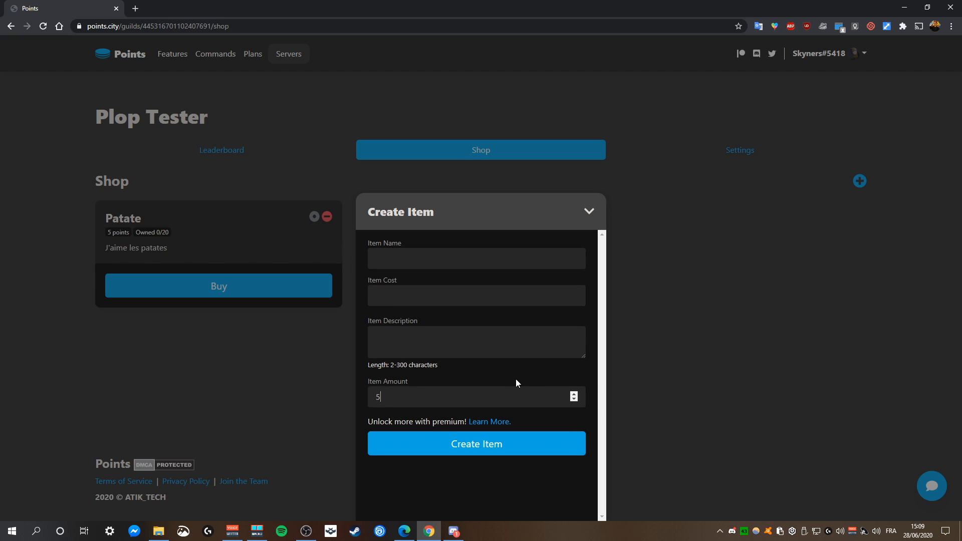
click(441, 348)
text(Plop5)
click(394, 264)
text(Plop)
click(476, 446)
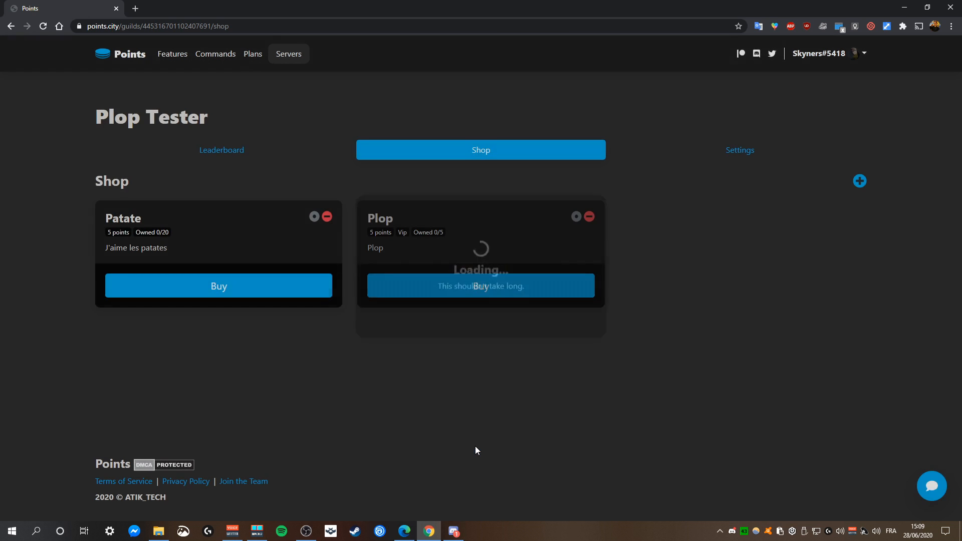
Switch to Discord and check which roles the server founder's profile lists
click(454, 531)
click(921, 76)
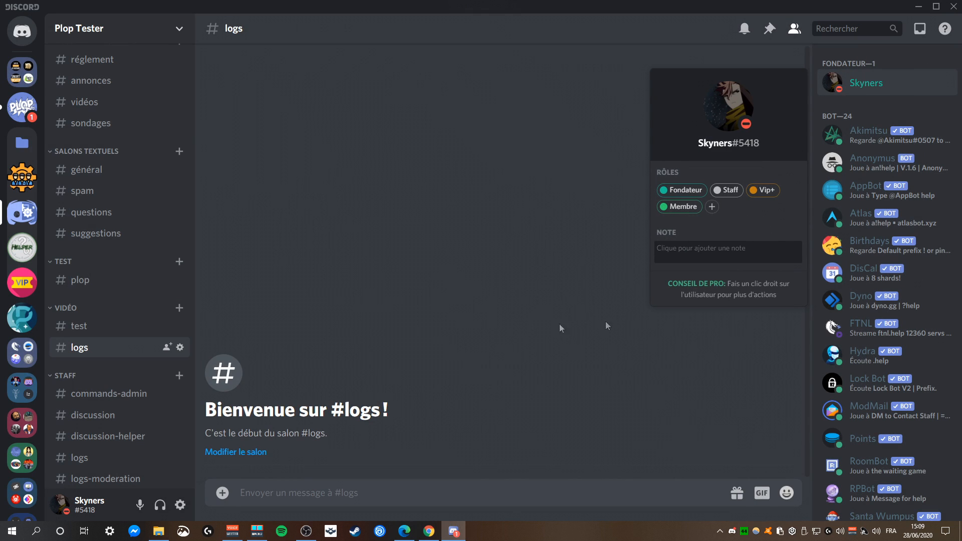
click(439, 303)
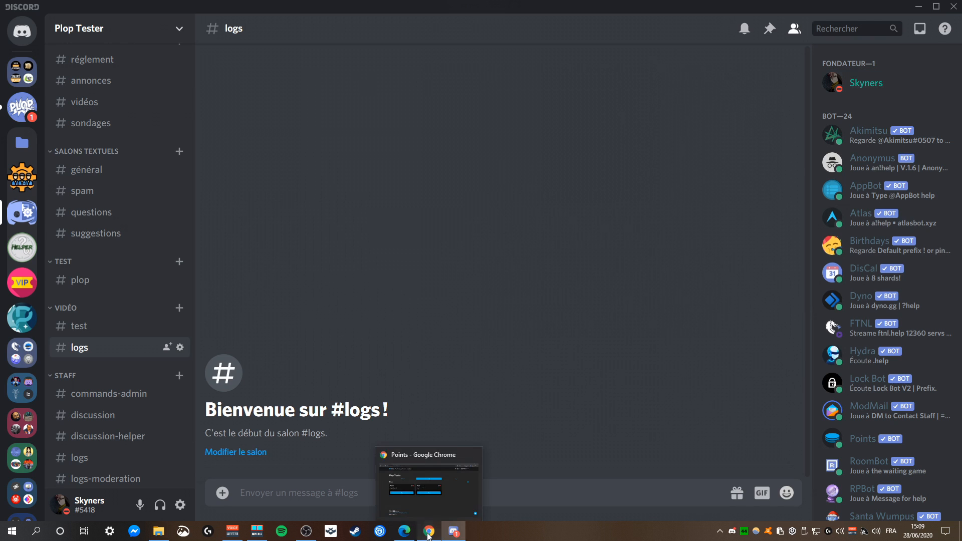
Return to the Points shop in Chrome, buy the Plop item, and recheck the founder's roles in Discord
click(428, 533)
click(479, 291)
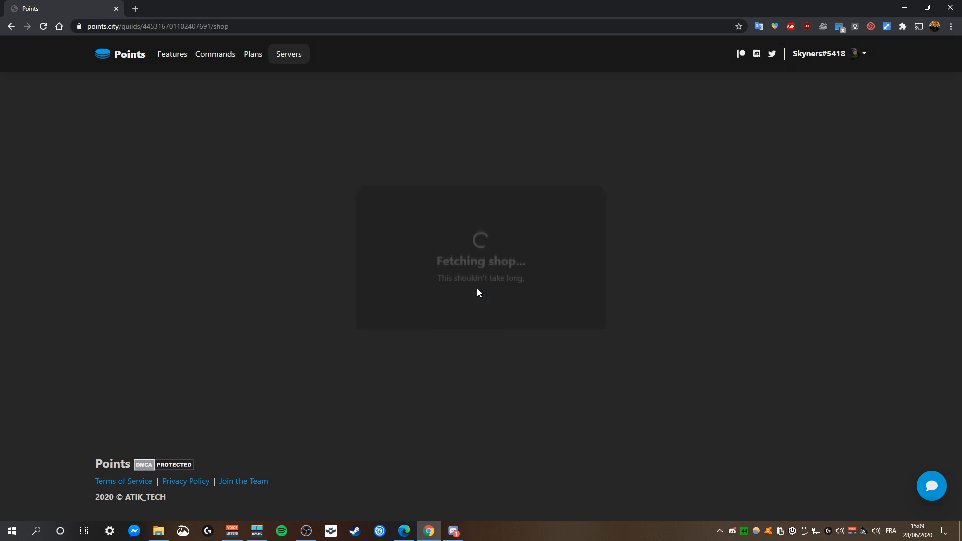
click(464, 533)
click(889, 87)
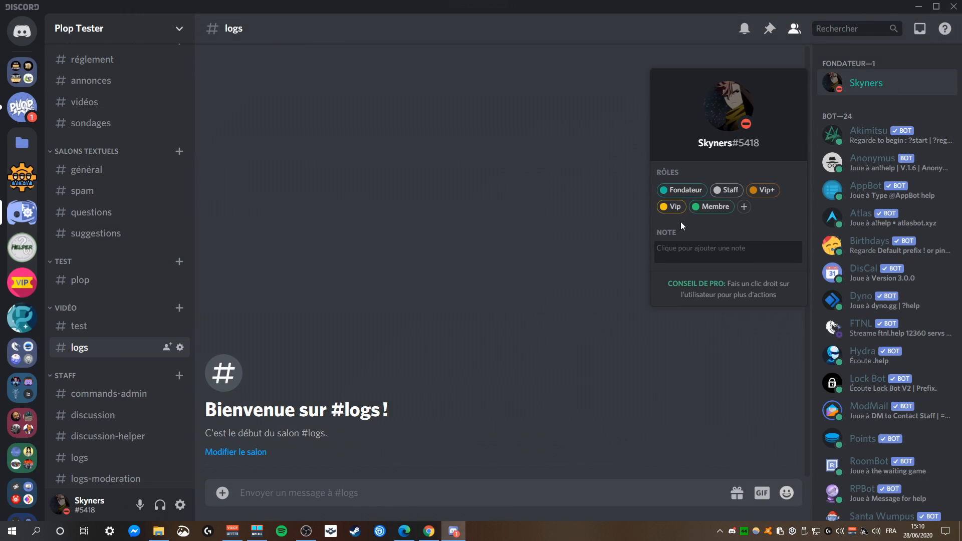
click(543, 266)
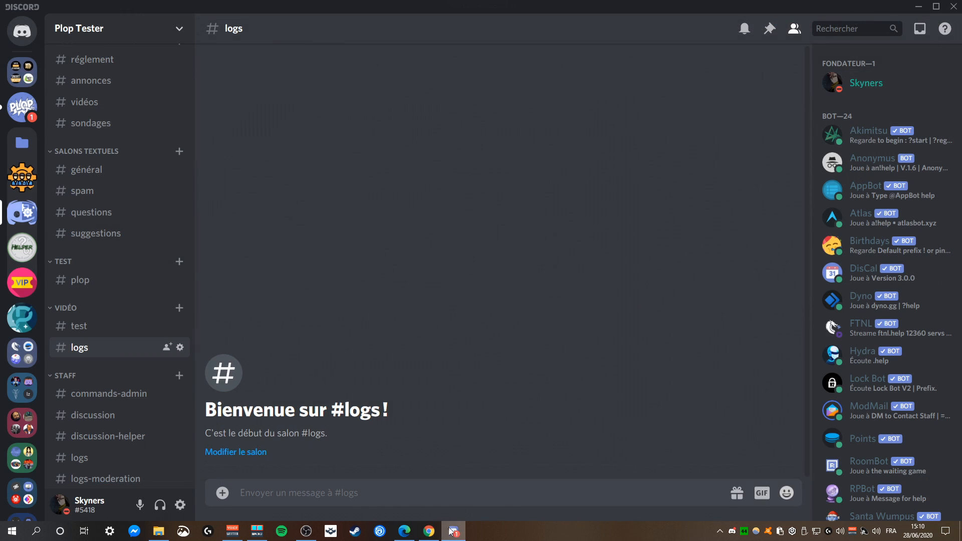
Refund the Plop item in the Points shop in Chrome and verify the founder's roles in Discord
click(429, 531)
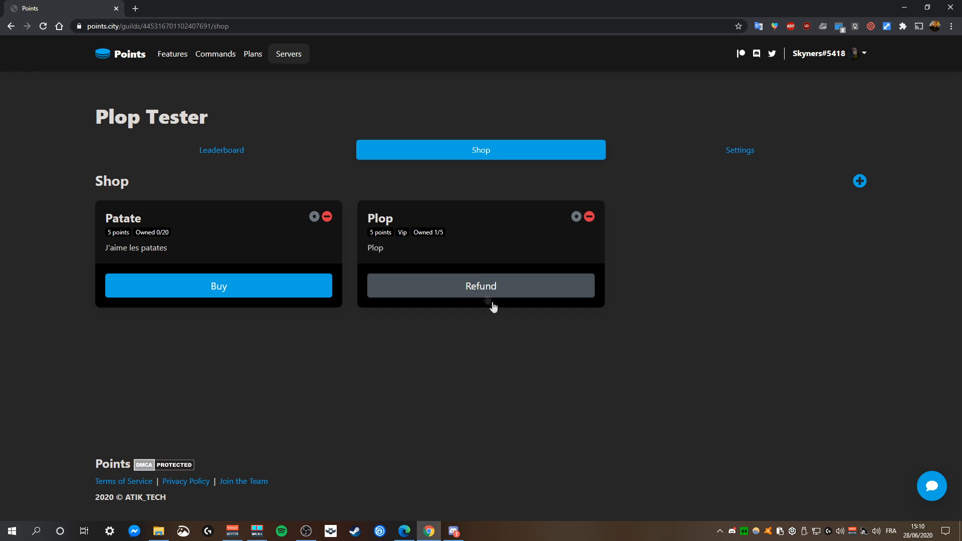
click(472, 291)
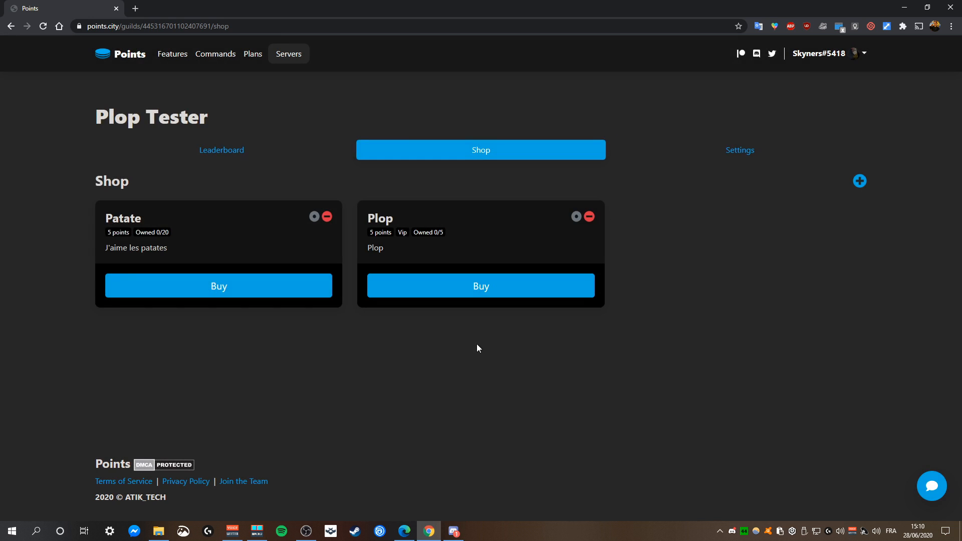
click(455, 531)
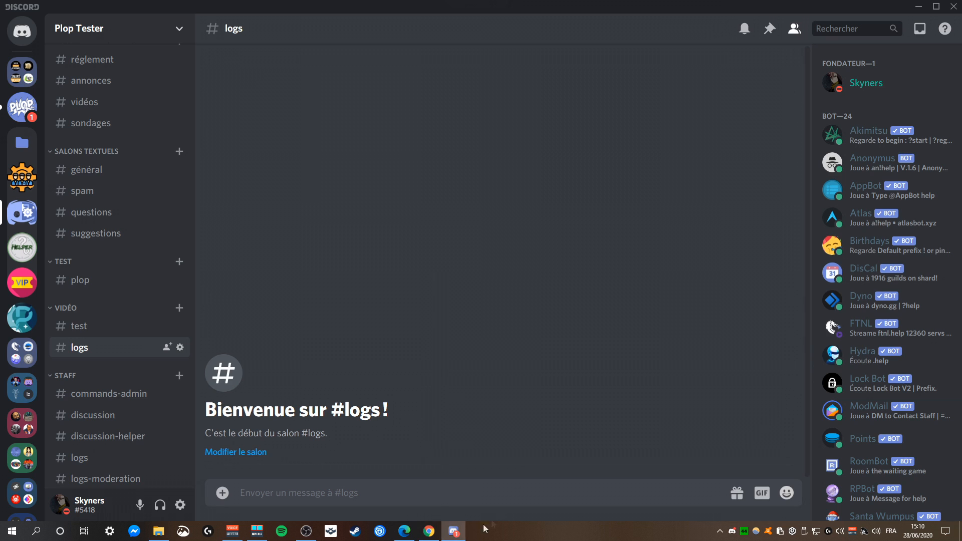
click(862, 84)
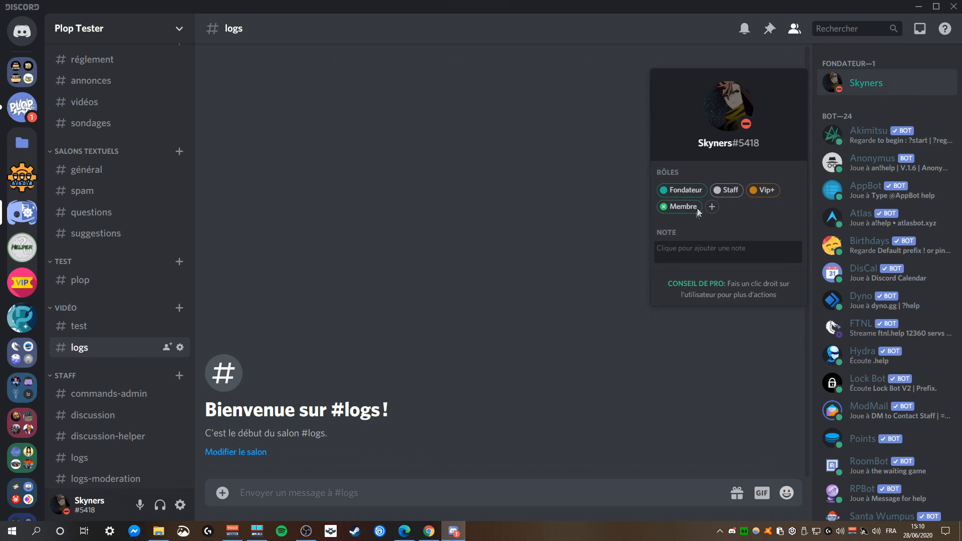
click(586, 288)
Switch back to Chrome, view the server's points leaderboard and return to the shop
click(429, 531)
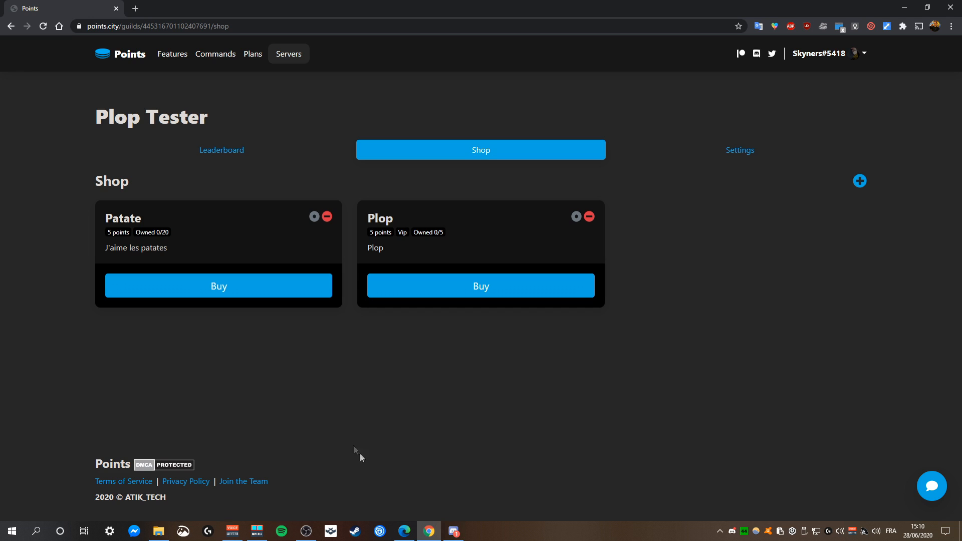
click(218, 149)
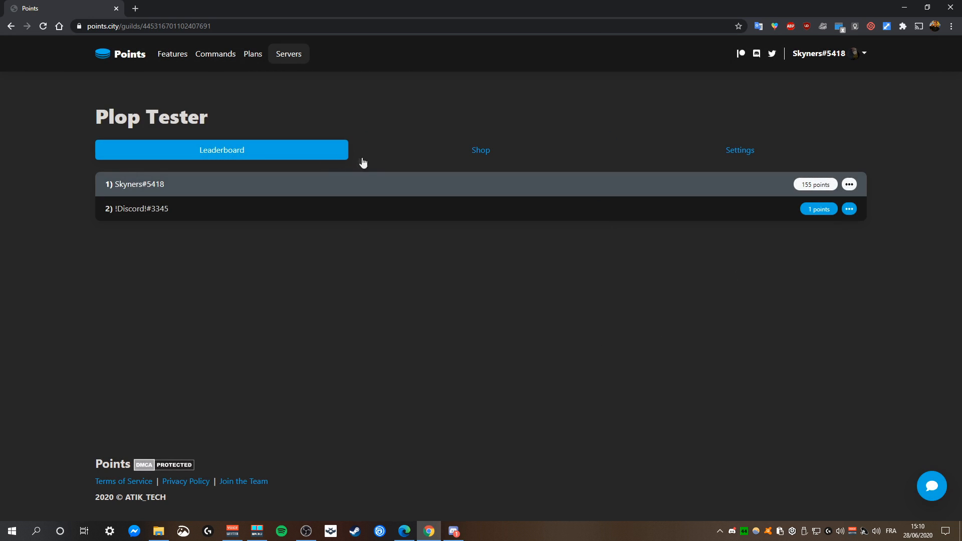
click(510, 157)
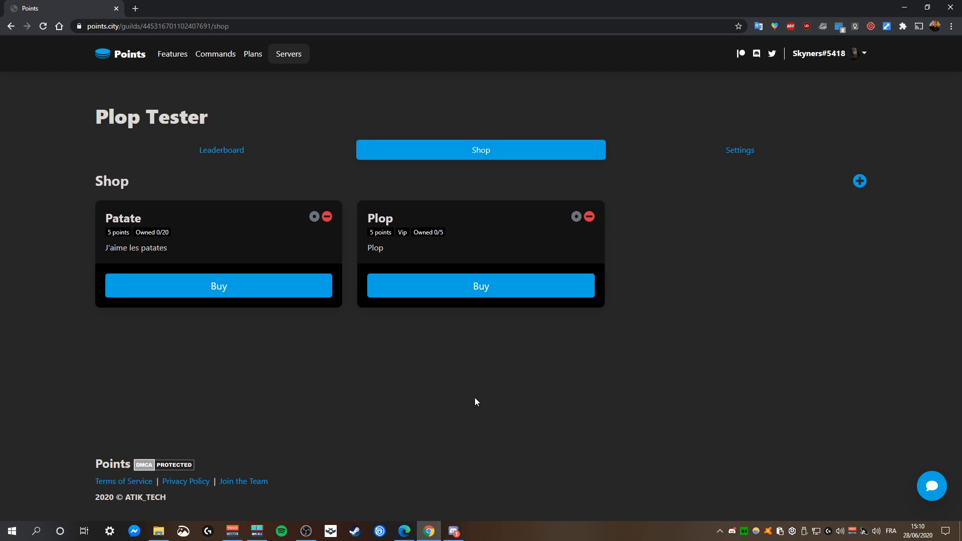